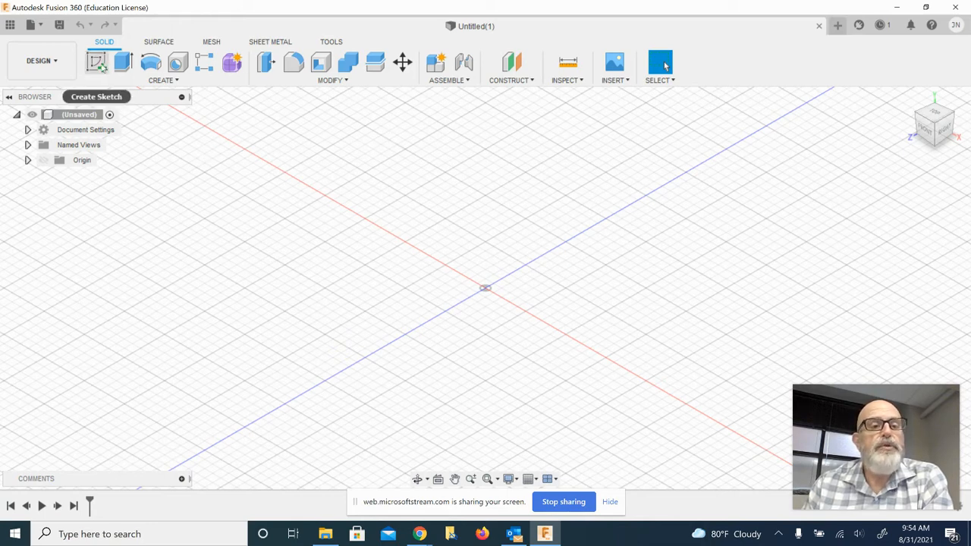
Start a sketch on the horizontal ground plane and place an ellipse's center at the origin
click(101, 66)
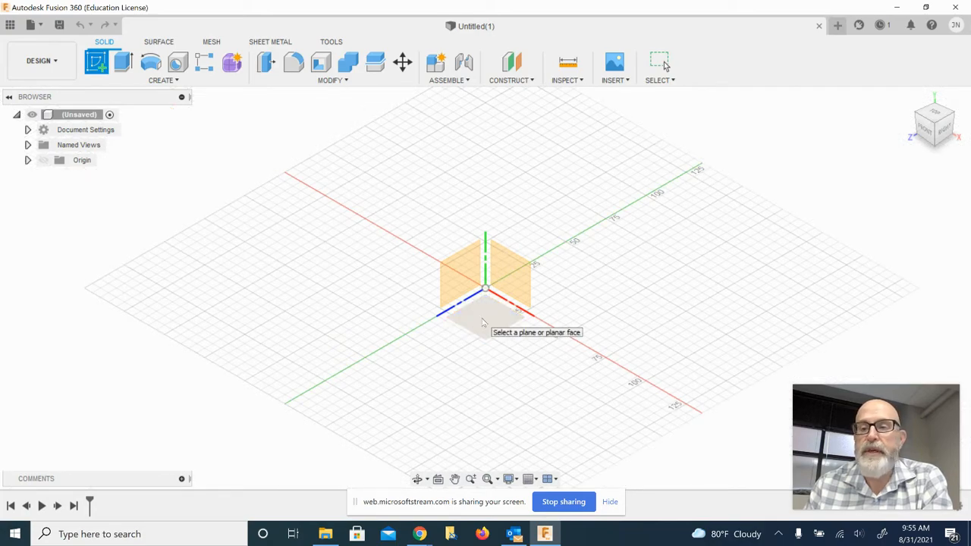
click(482, 323)
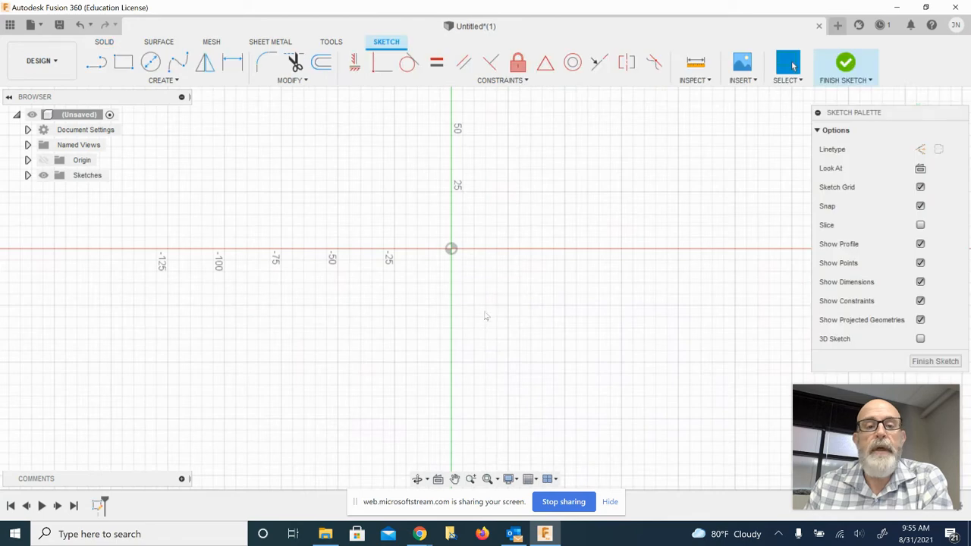
click(163, 81)
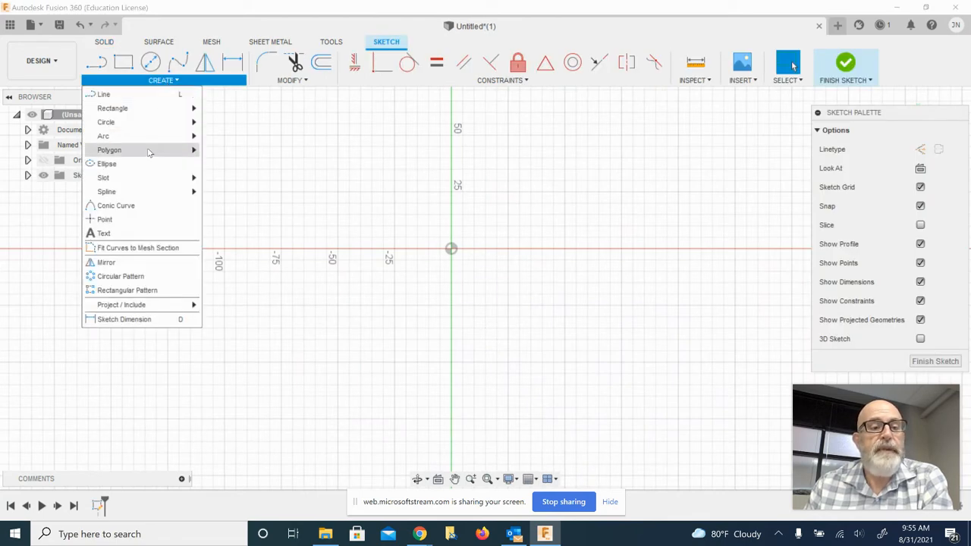
click(107, 164)
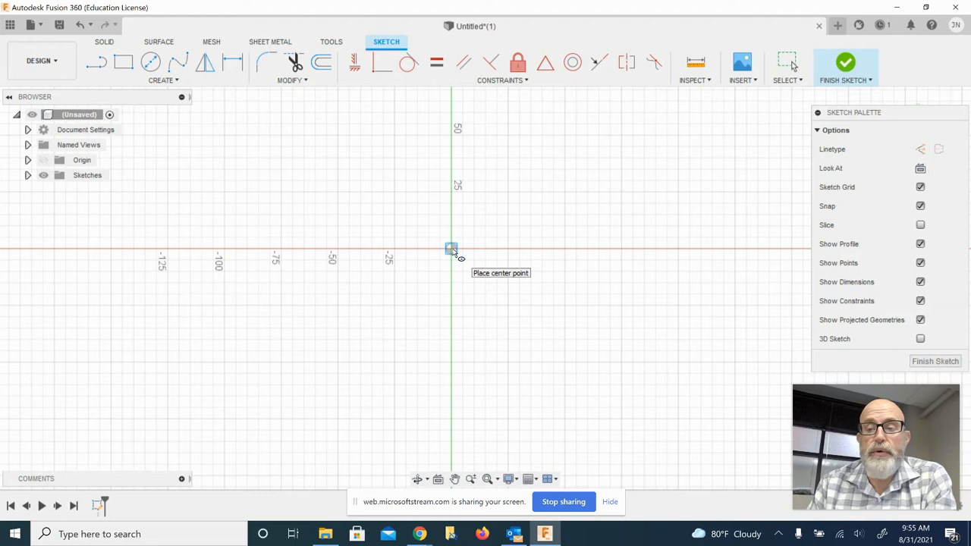
click(452, 250)
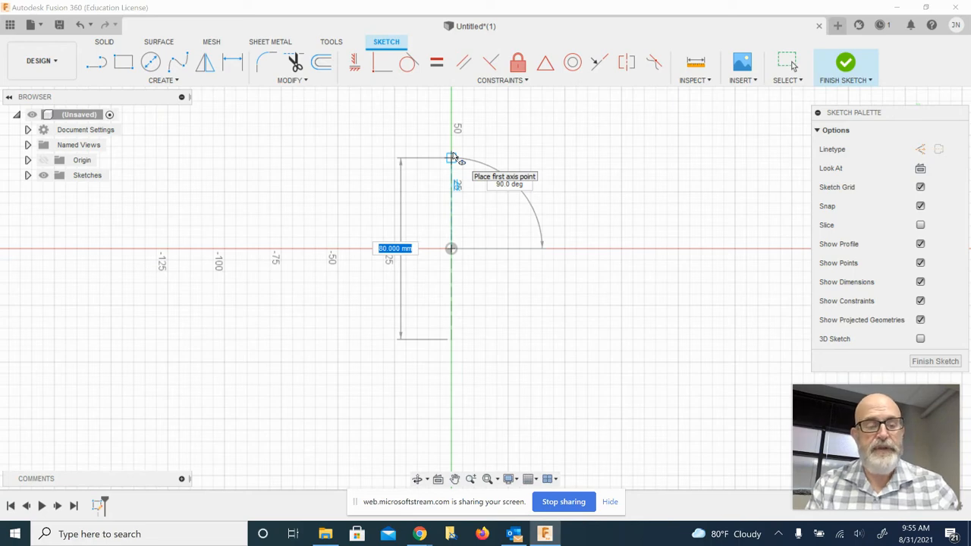
Set the ellipse's first axis to 100 mm long at a 45-degree angle and fix its axis point
text(100)
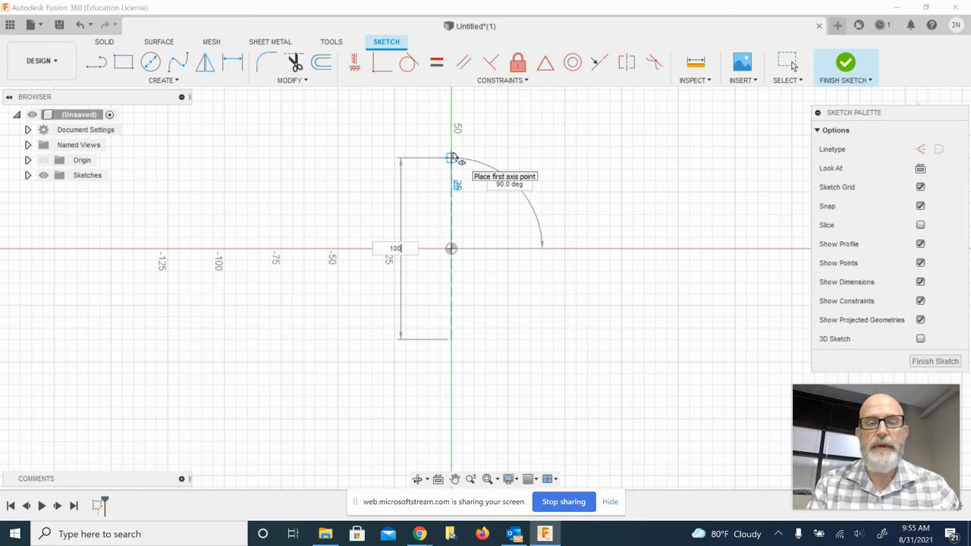
key(Tab)
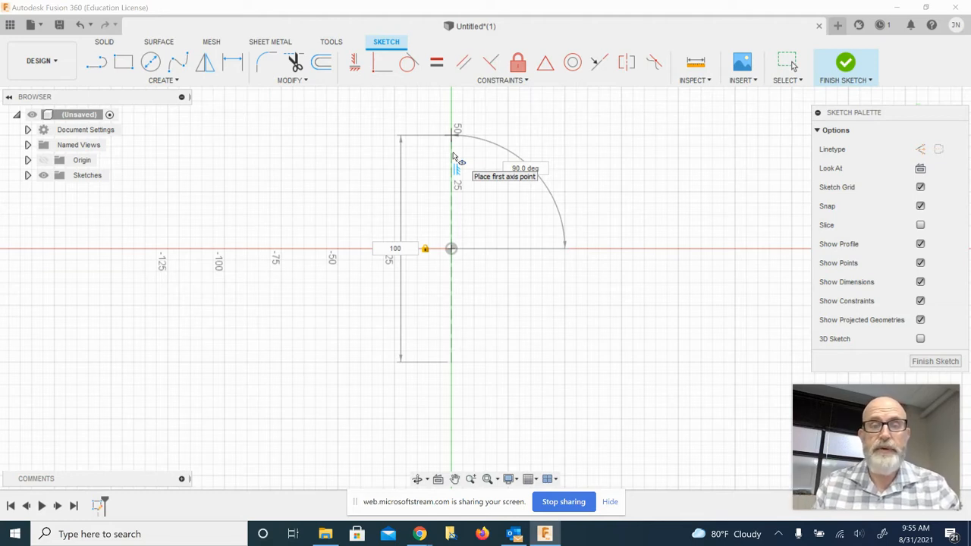
key(Tab)
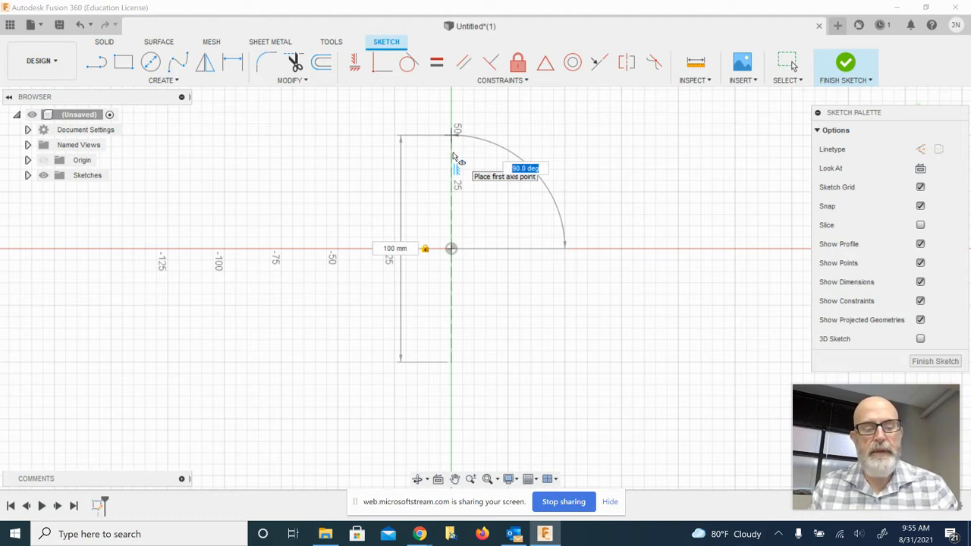
text(45)
key(Return)
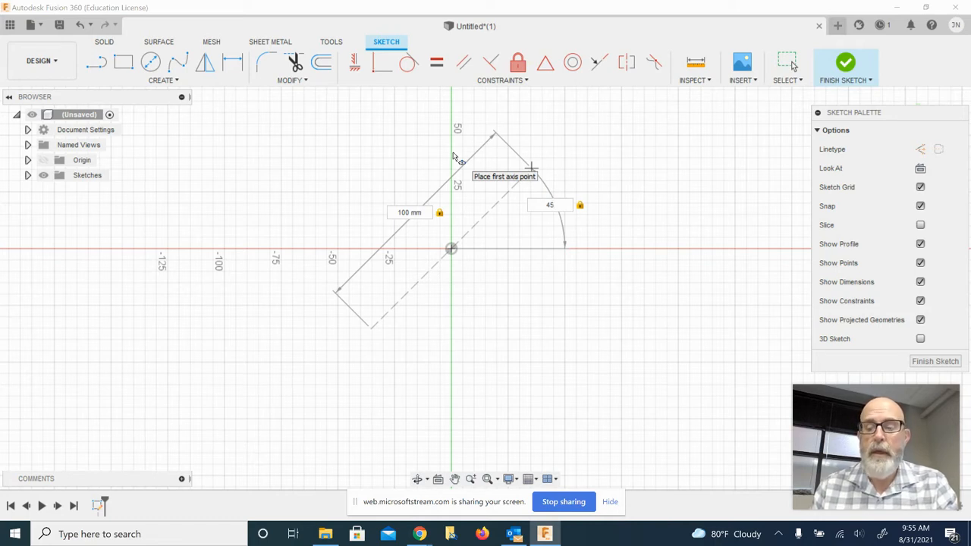
key(Tab)
key(Tab)
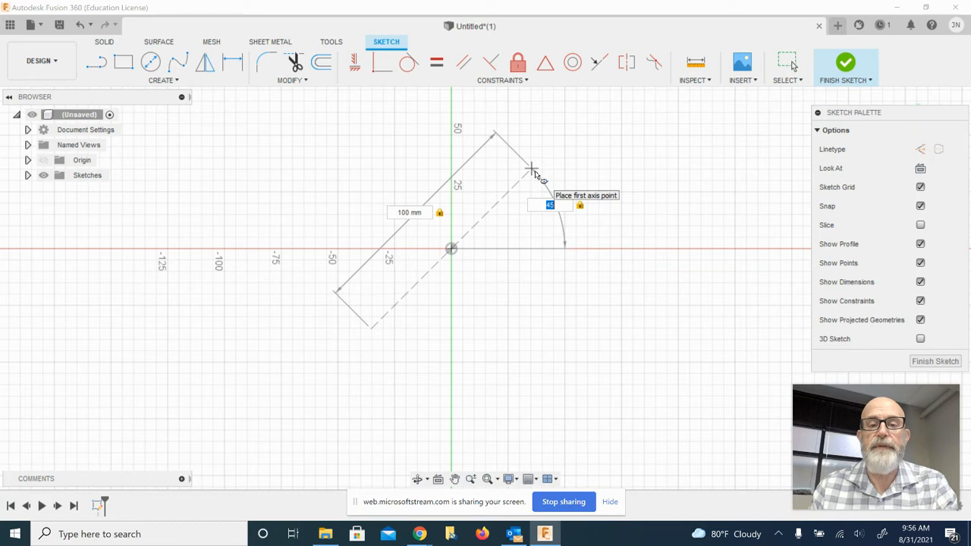
key(Escape)
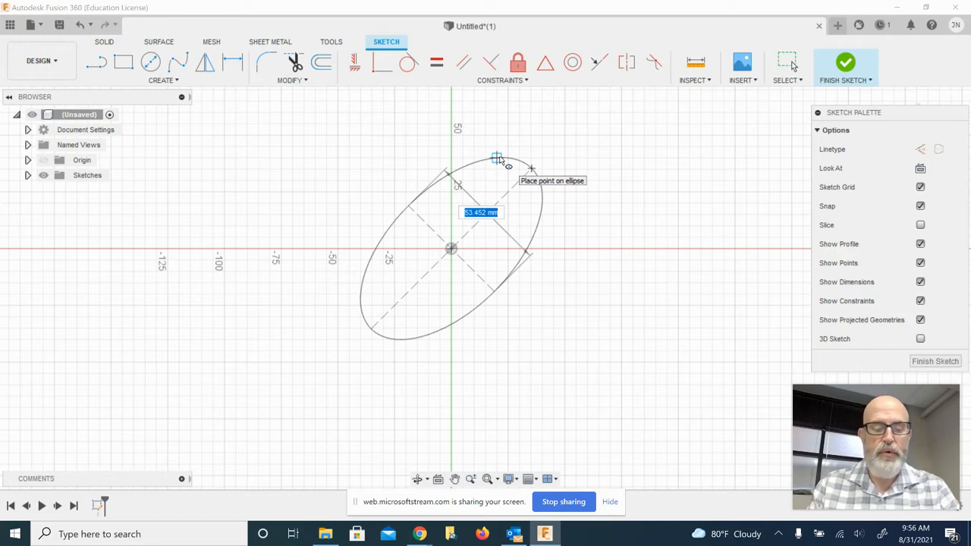
Complete the ellipse with a second axis of 45 mm and leave the Ellipse command
text(45)
key(Tab)
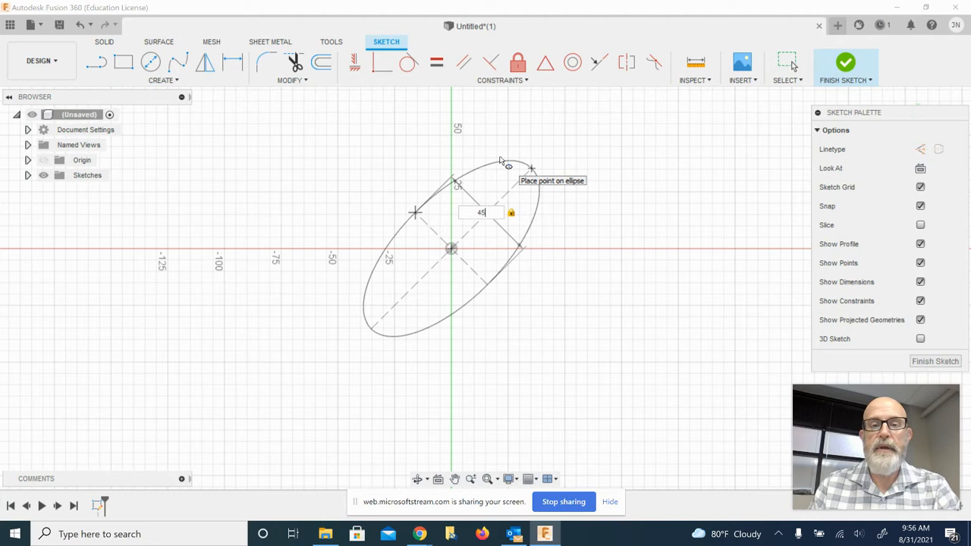
key(Return)
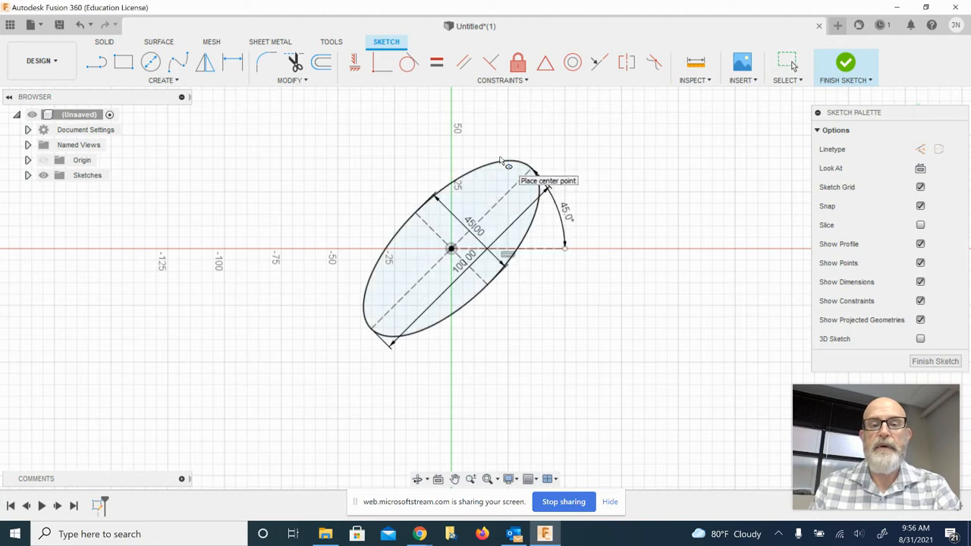
key(Escape)
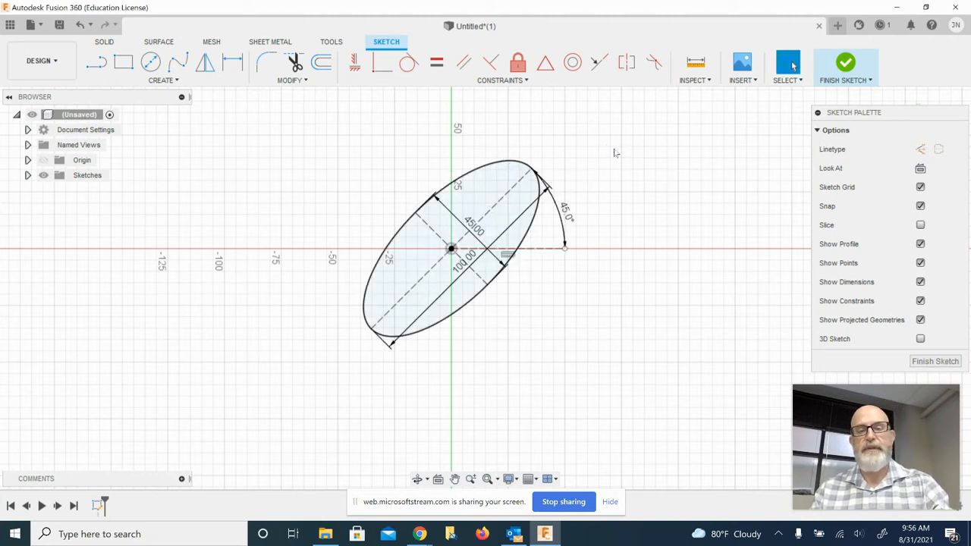
Move the ellipse's axis dimensions outside the shape and set the minor axis to 55 mm
drag(465, 260, 562, 170)
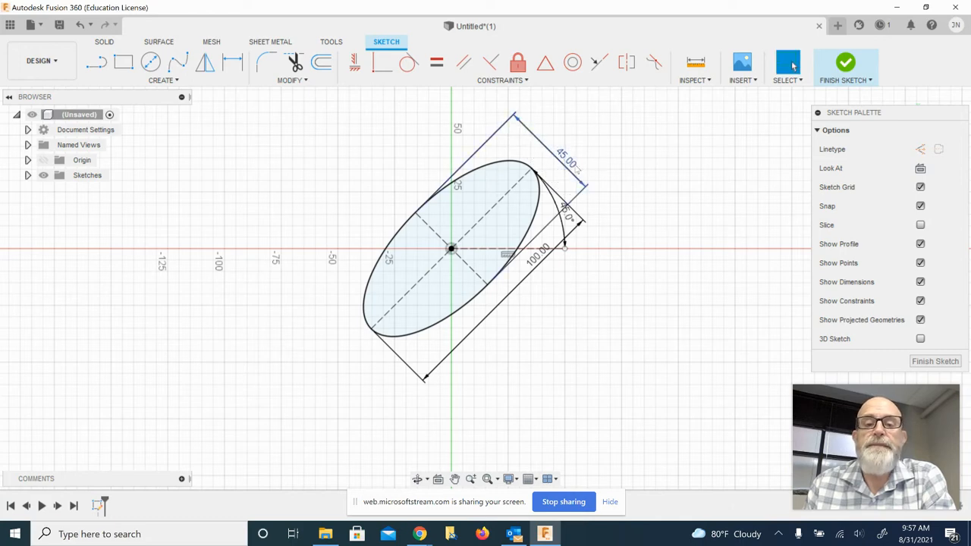
double_click(573, 165)
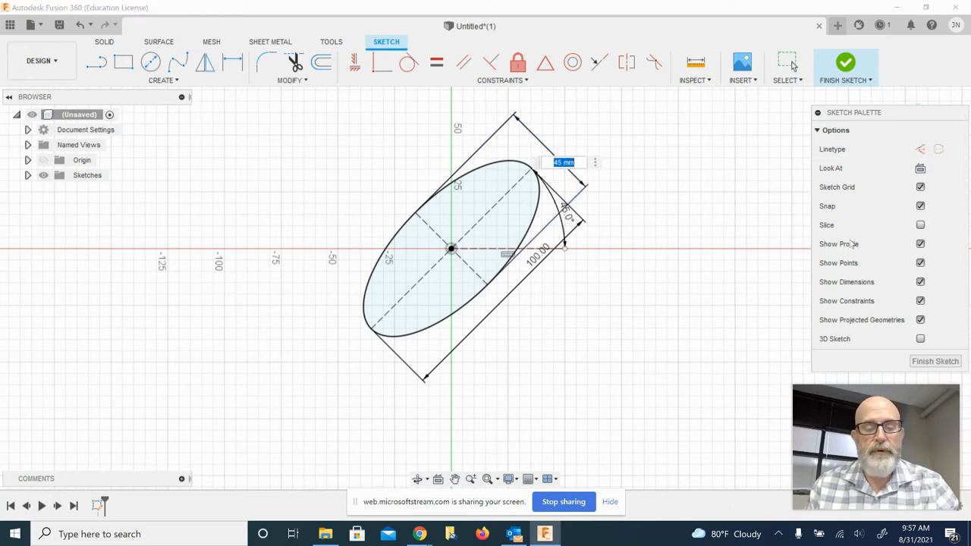
text(55)
key(Return)
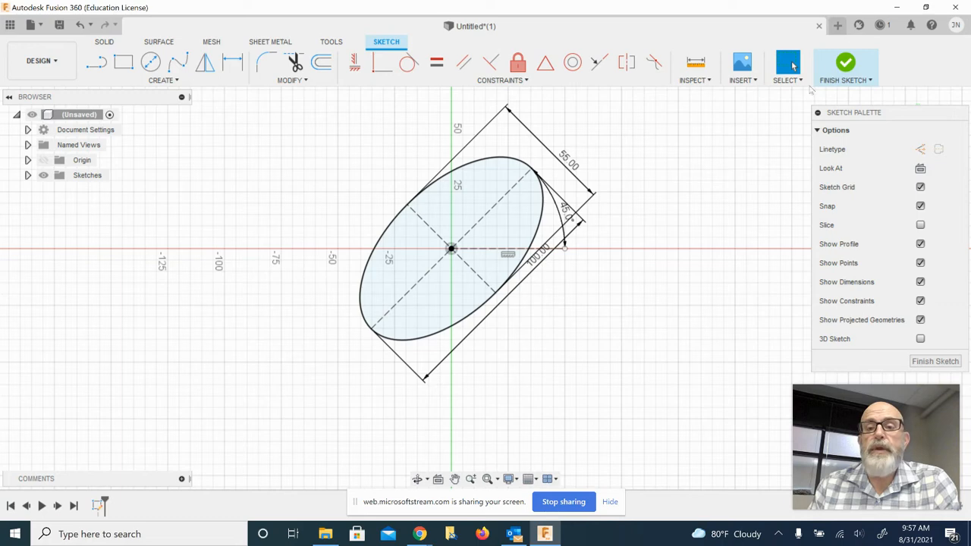
Create a new design and start a sketch on its horizontal ground plane
click(838, 26)
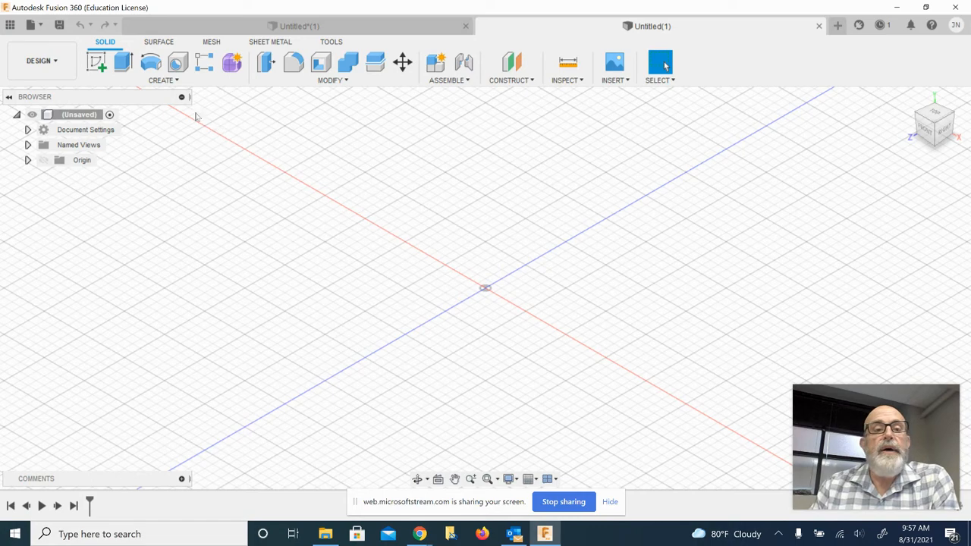
click(96, 62)
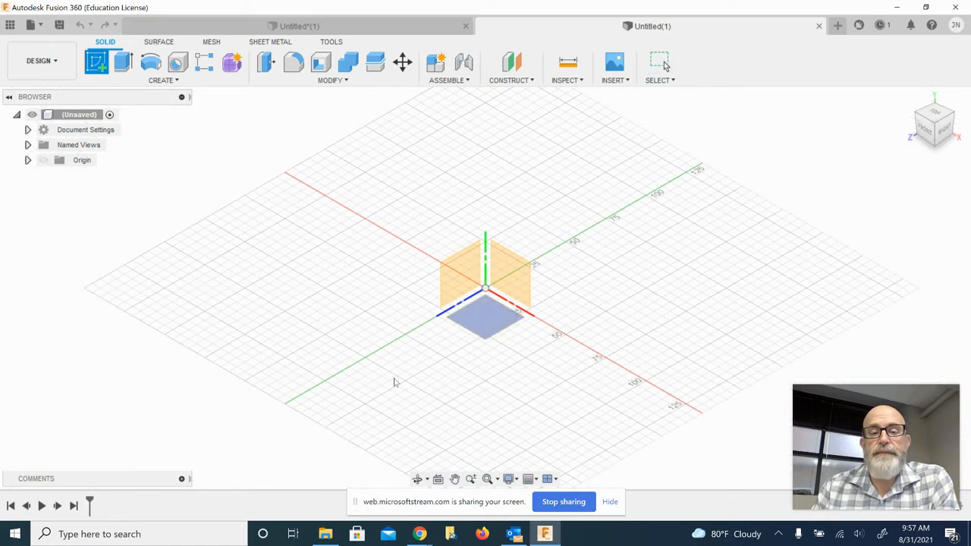
click(474, 334)
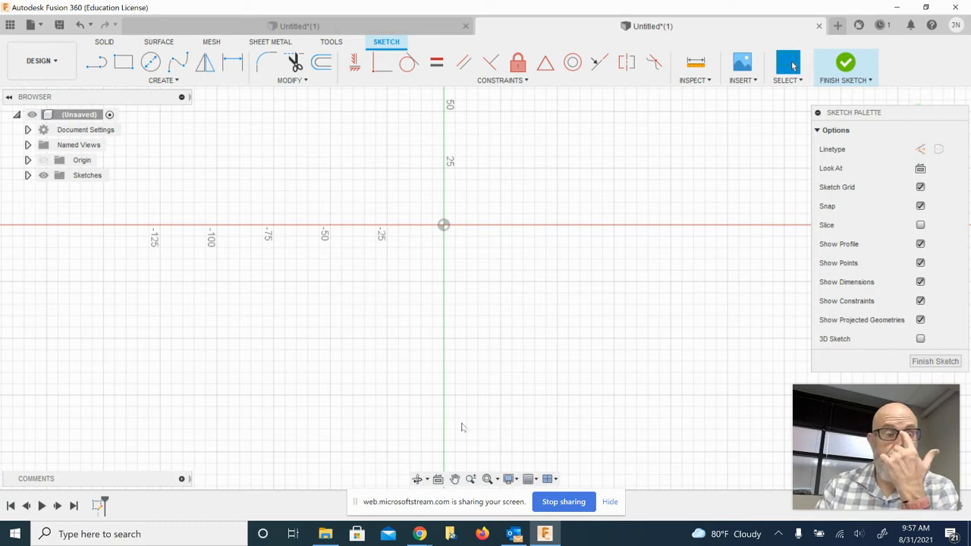
Start a Center to Center Slot with its first center on the red axis, about 160 mm from the origin on the negative side
scroll(445, 398, down, 1)
scroll(445, 397, down, 1)
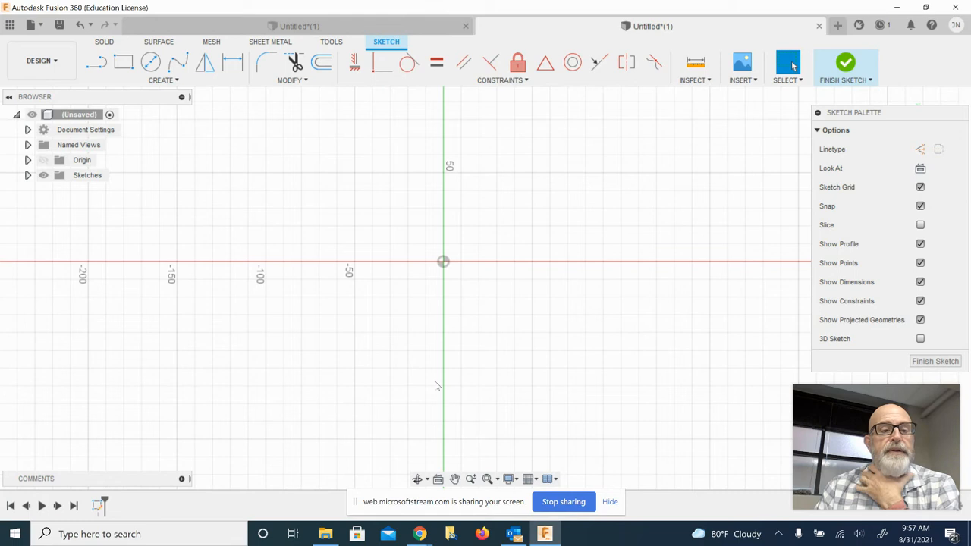
scroll(472, 344, down, 2)
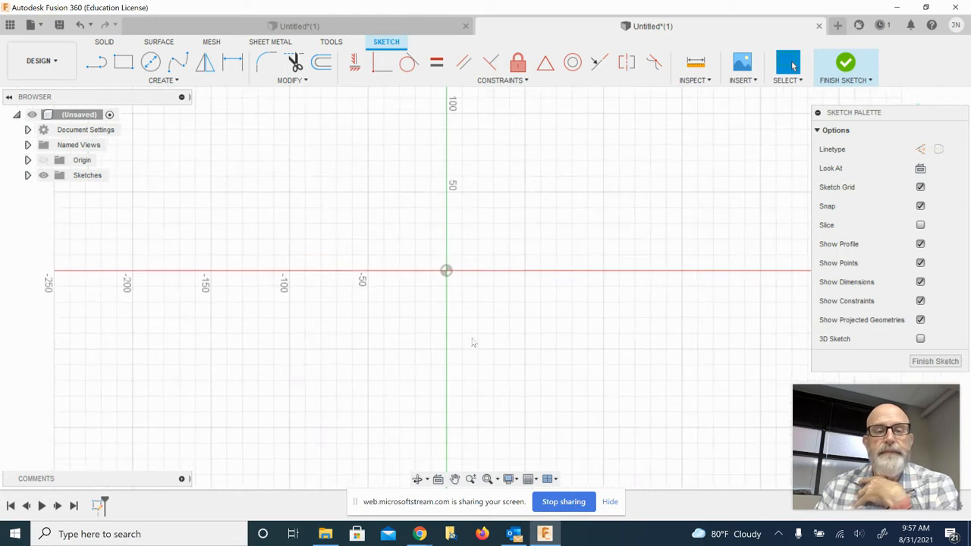
click(177, 81)
mouse_move(165, 179)
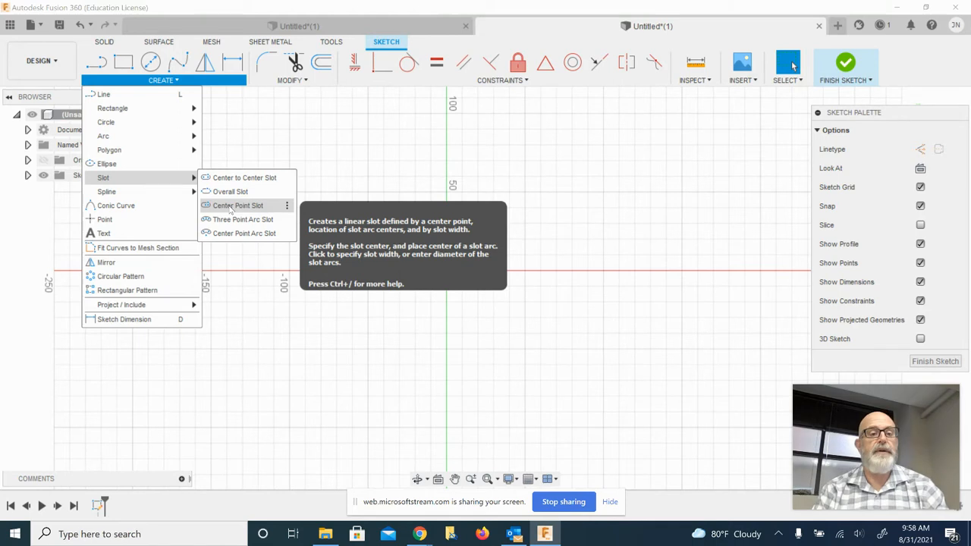
click(267, 186)
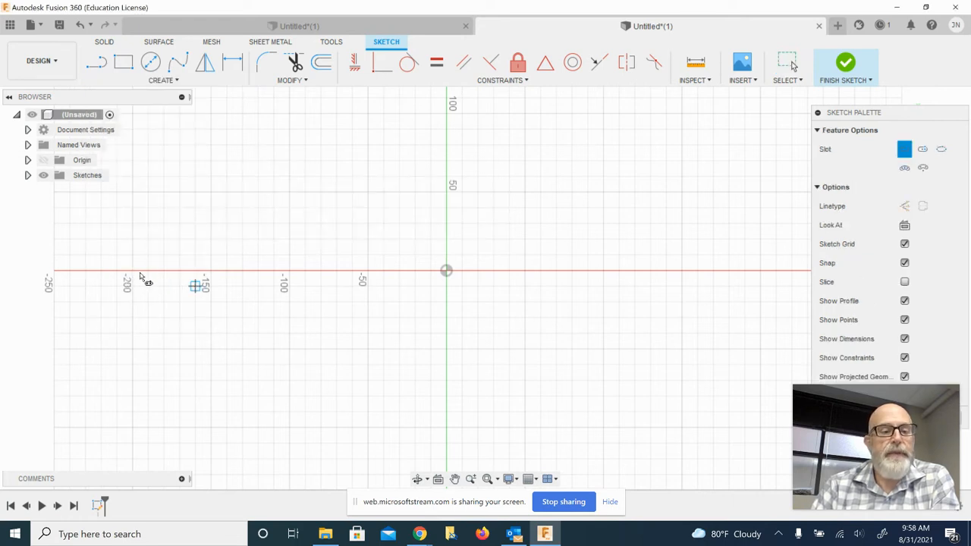
click(195, 271)
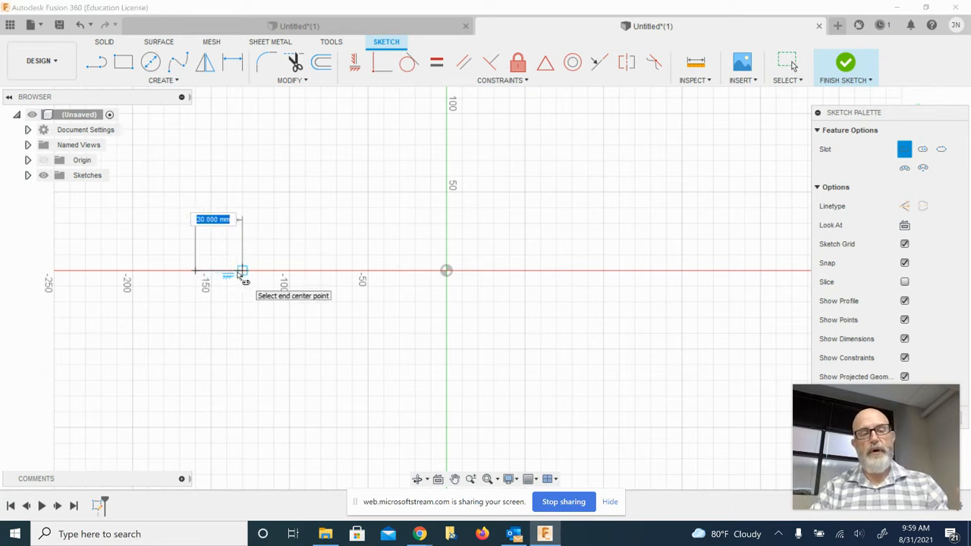
Place the slot's second center 50 mm from the first, angled 45 degrees below the red axis
text(50)
key(Tab)
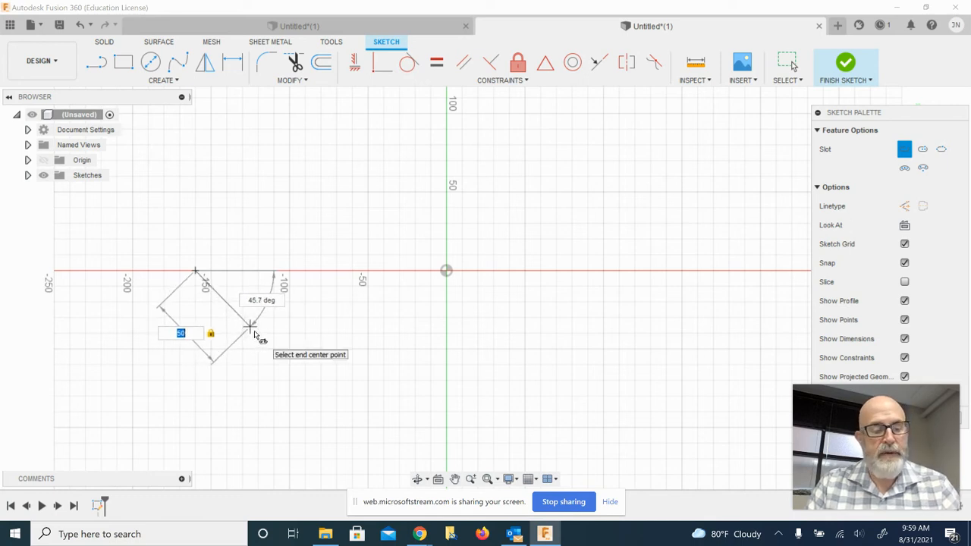
key(Tab)
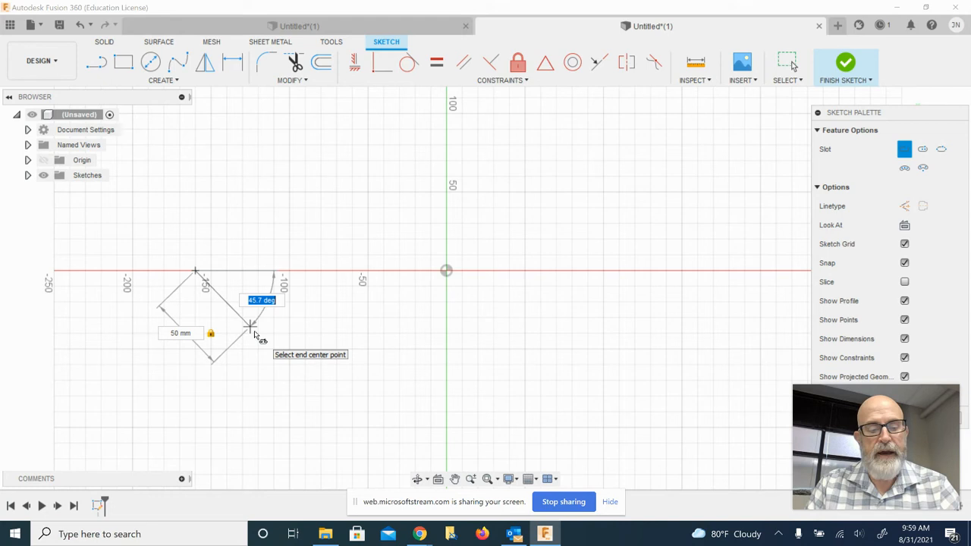
text(45)
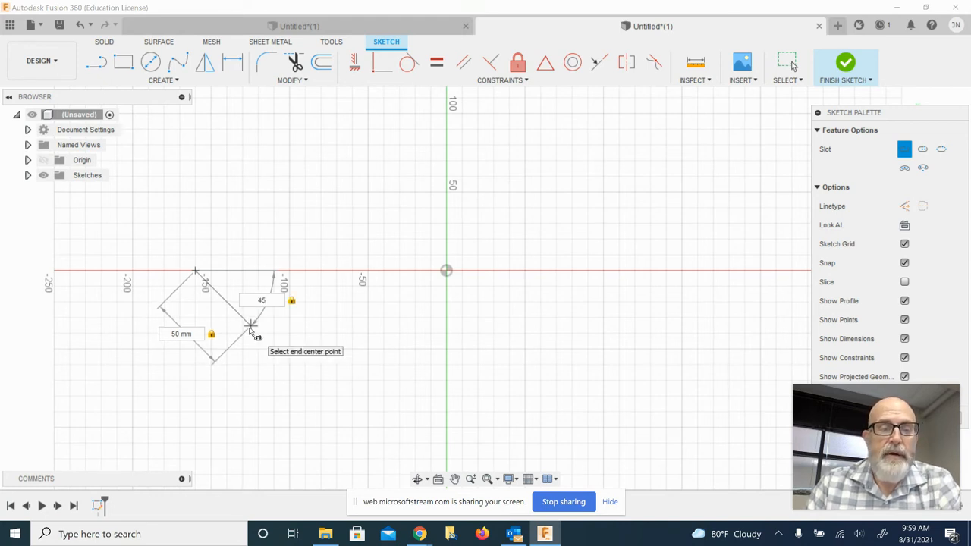
key(Tab)
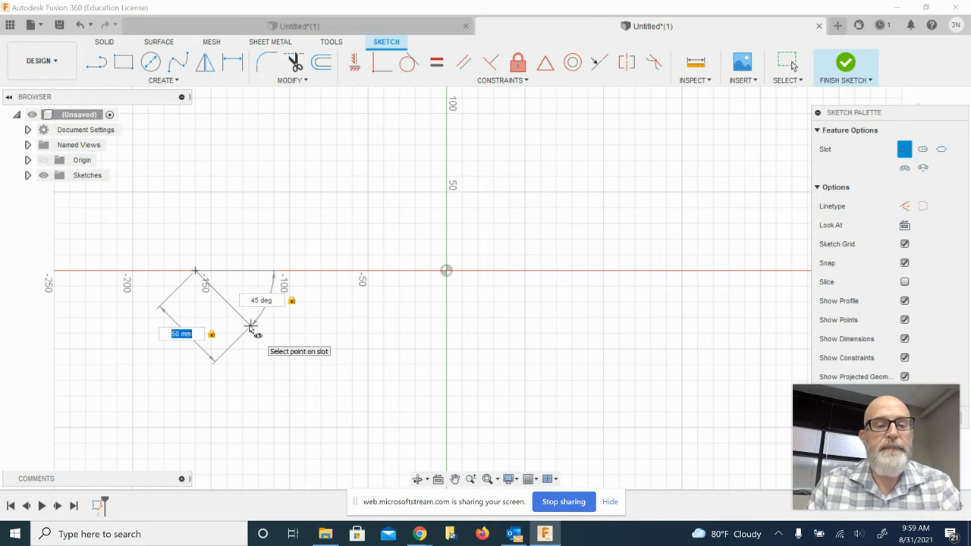
key(Escape)
click(250, 326)
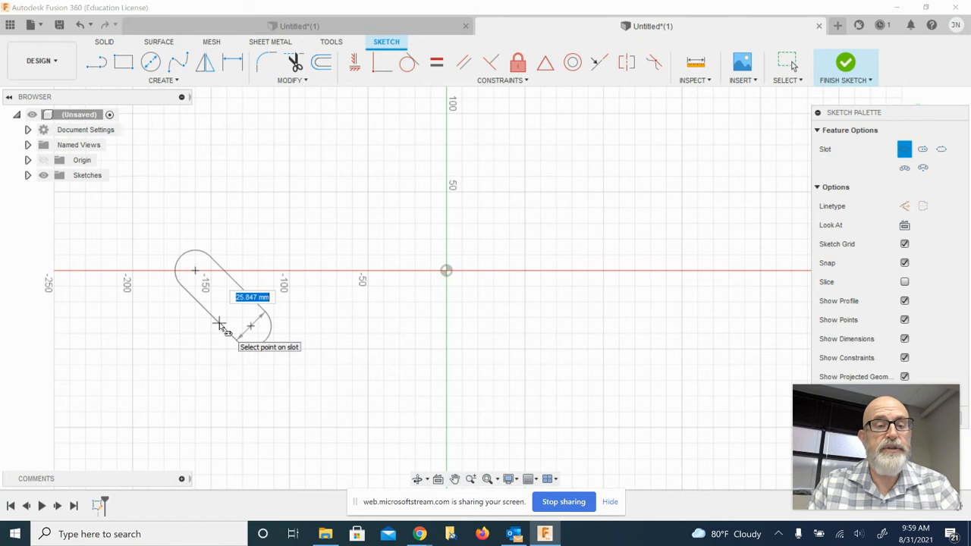
Complete the slot with a width of 25 mm and shift it slightly along the red axis toward the origin
text(25)
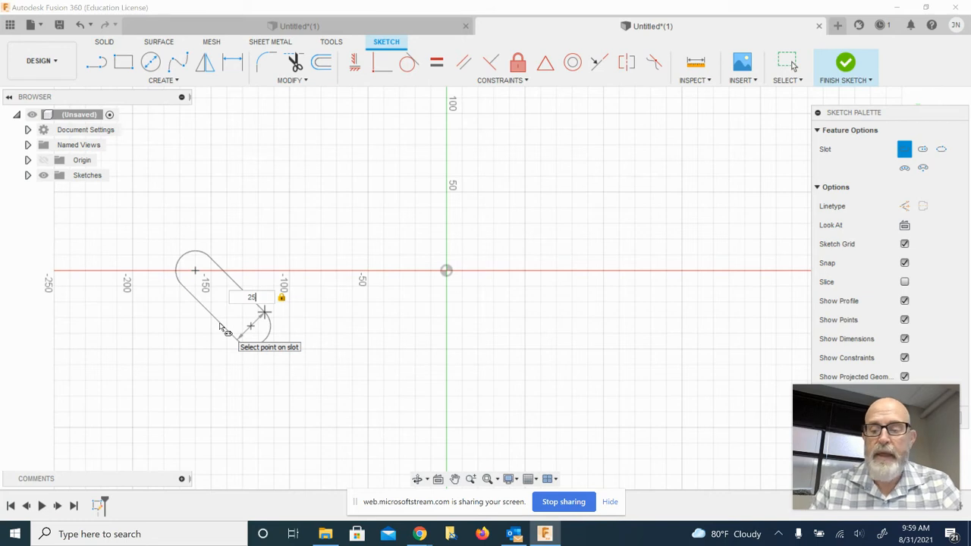
key(Return)
click(793, 67)
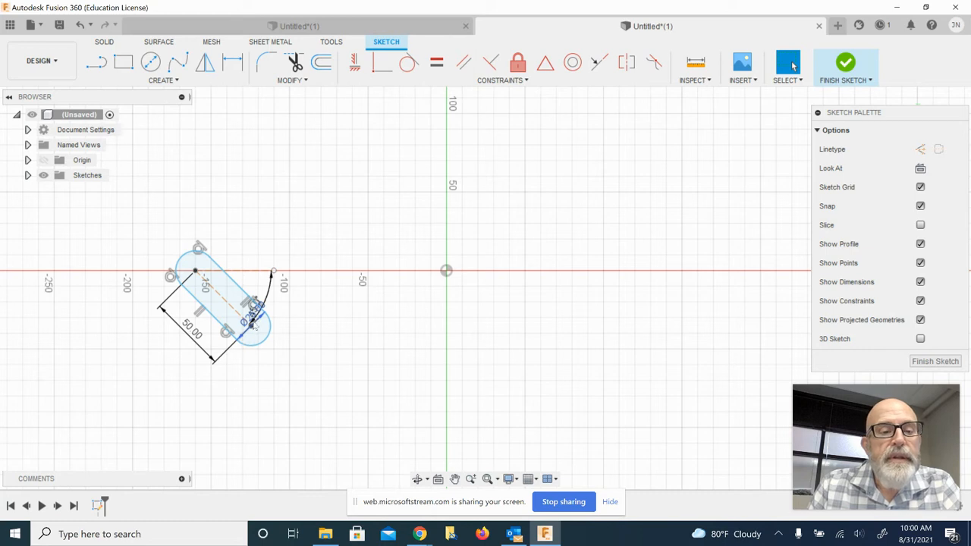
drag(256, 325, 258, 329)
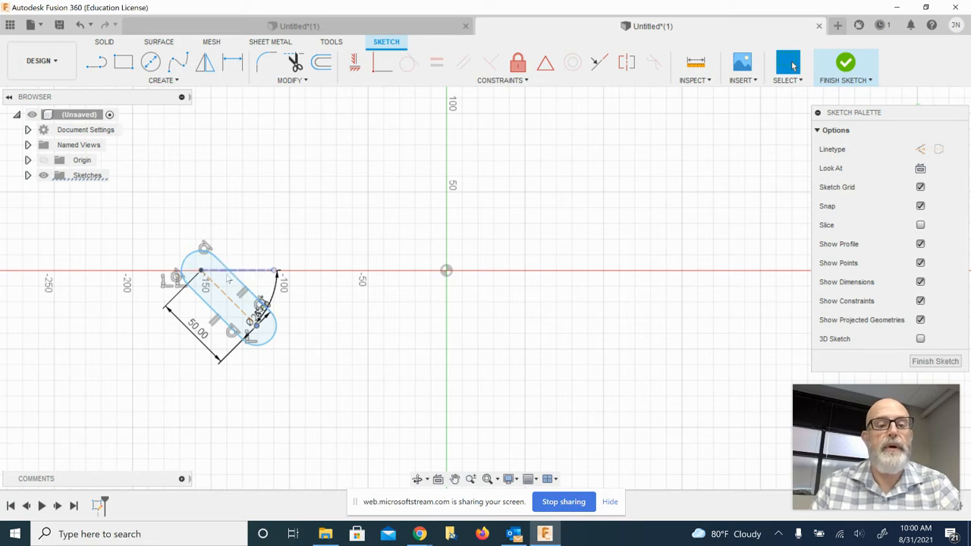
double_click(220, 325)
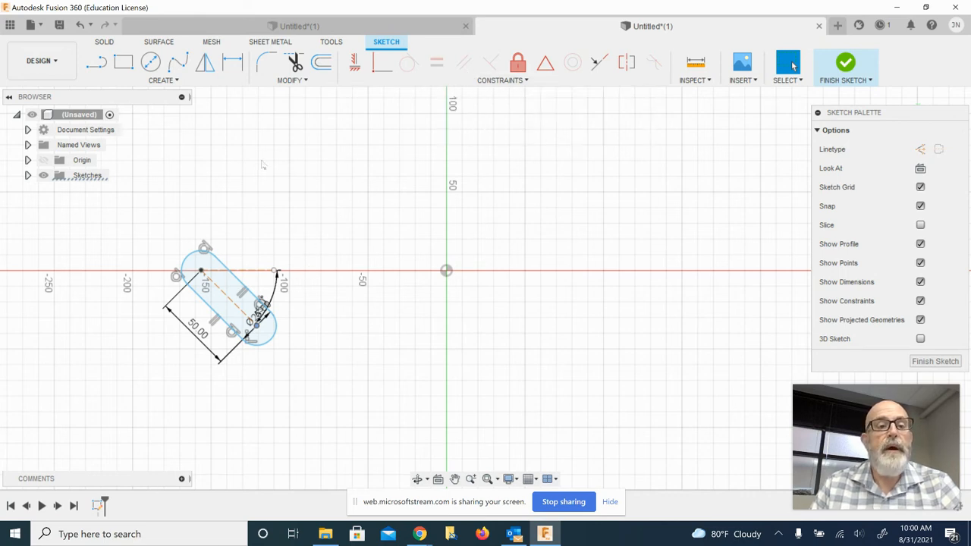
Start an Overall Slot with its first end point on the red axis, about 90 mm from the origin on the negative side
click(171, 81)
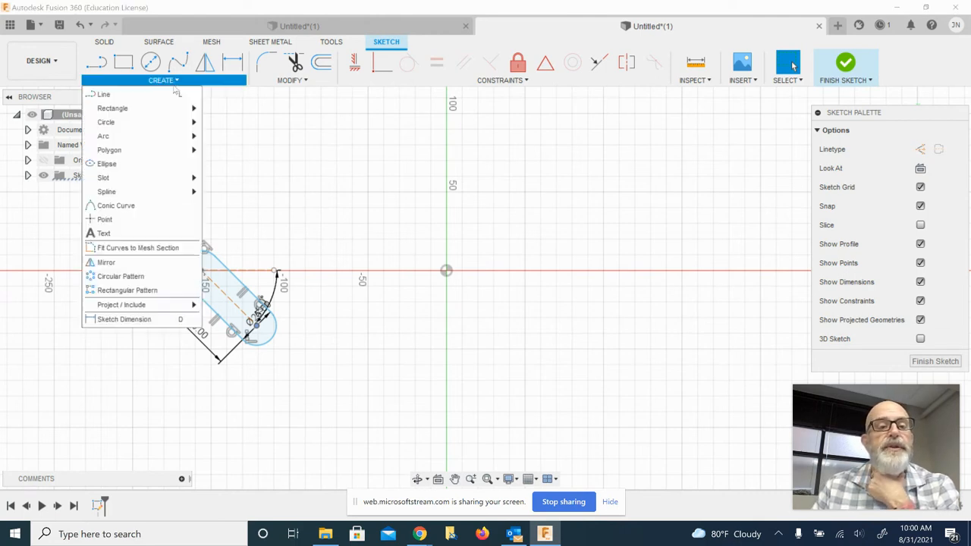
mouse_move(139, 180)
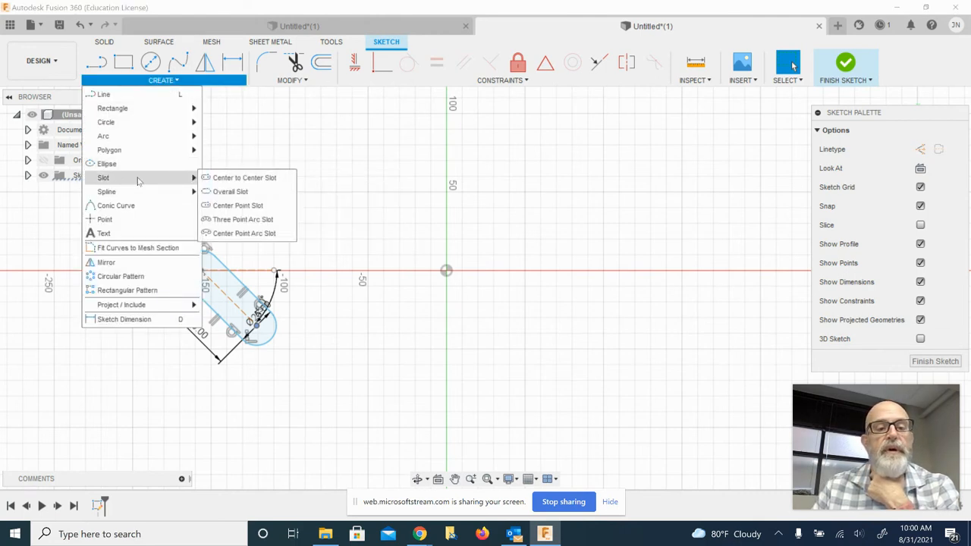
click(236, 192)
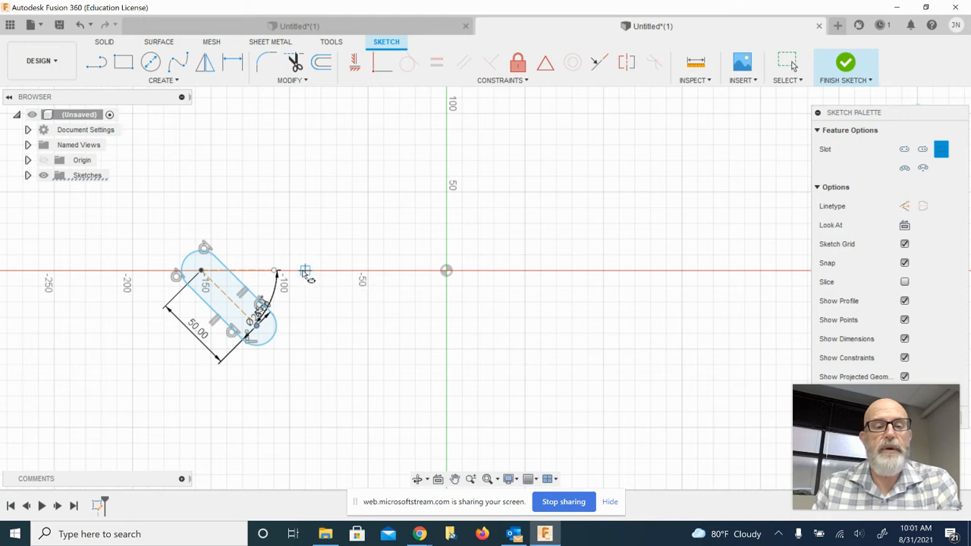
click(304, 272)
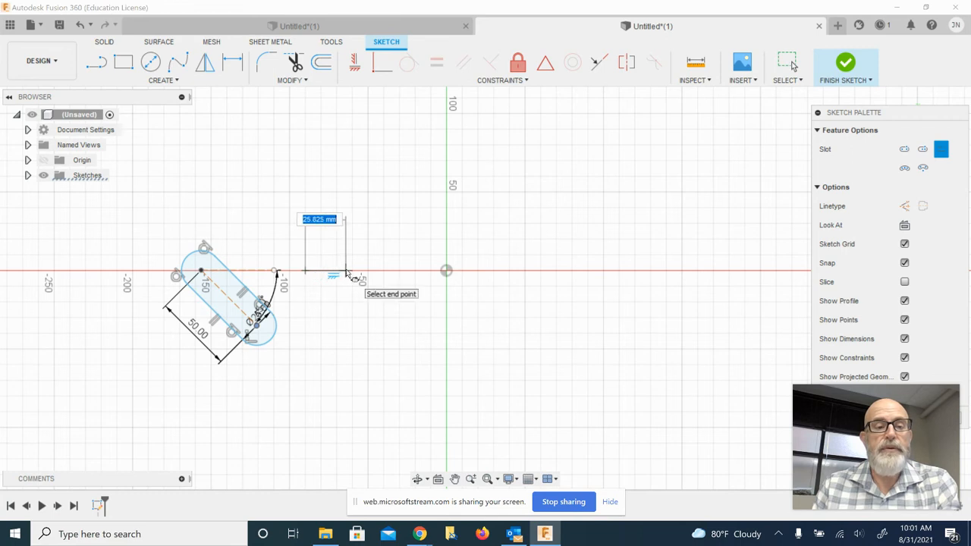
Place the overall slot's end point 50 mm from its start, angled 45 degrees below the red axis
text(50)
key(Tab)
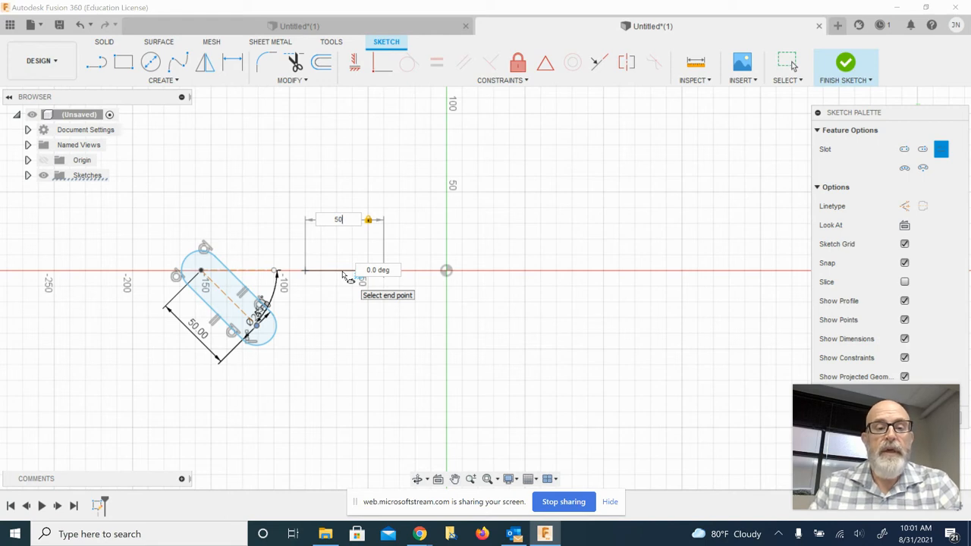
key(Tab)
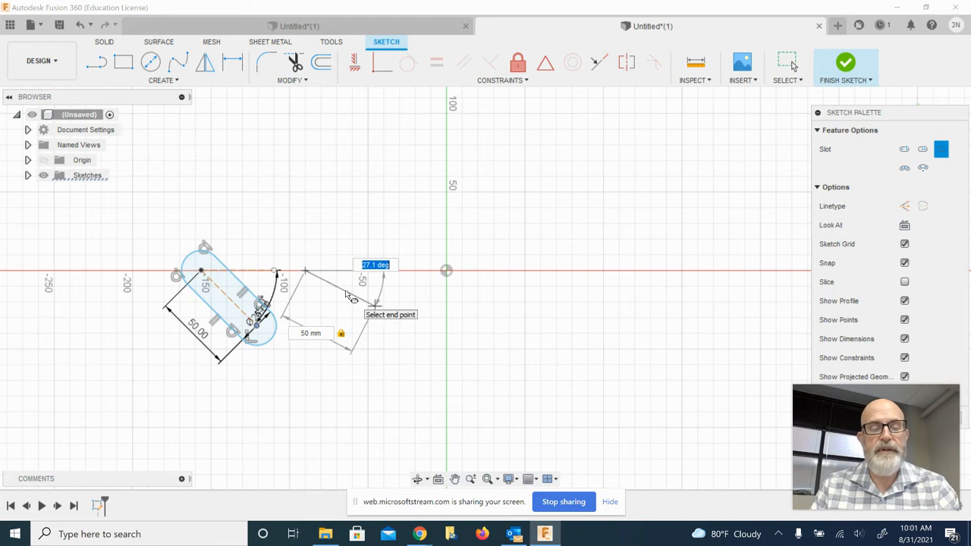
text(45)
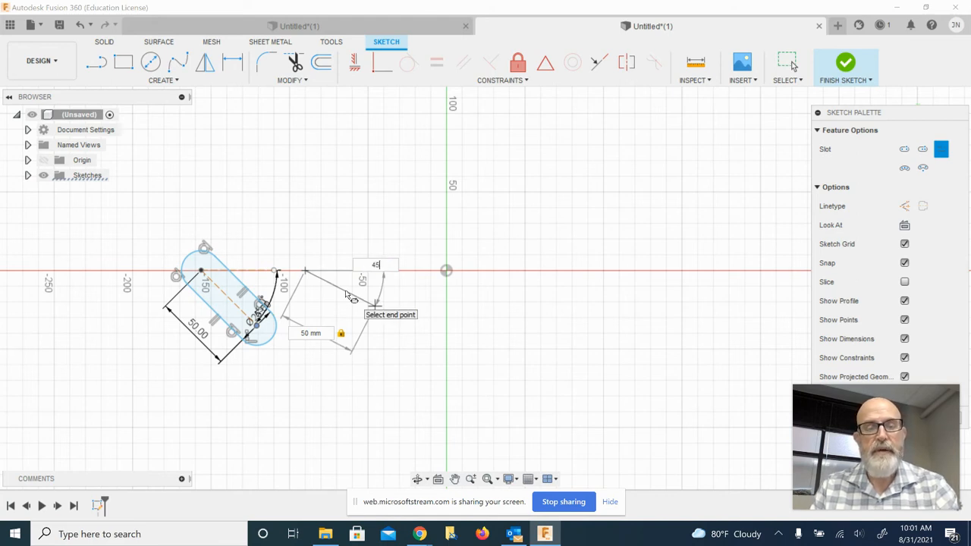
key(Tab)
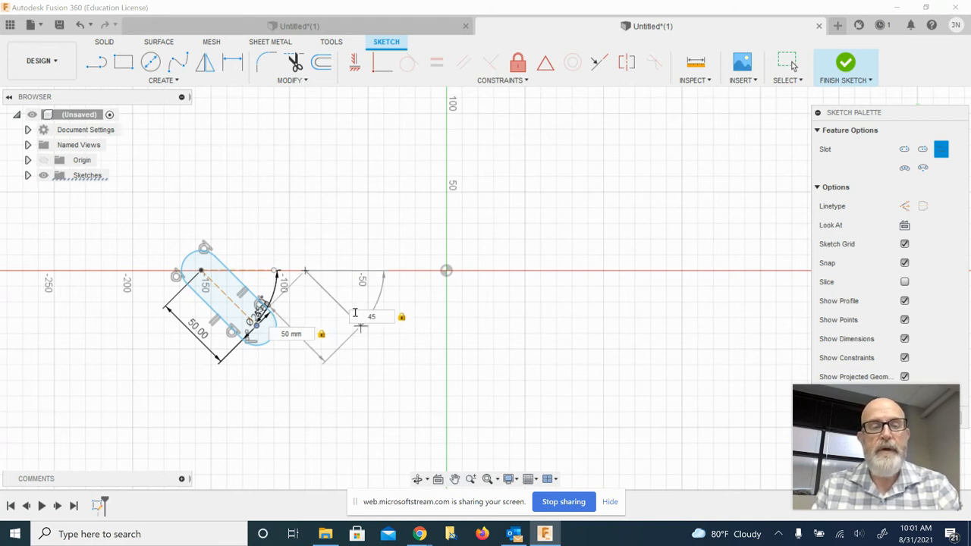
click(362, 327)
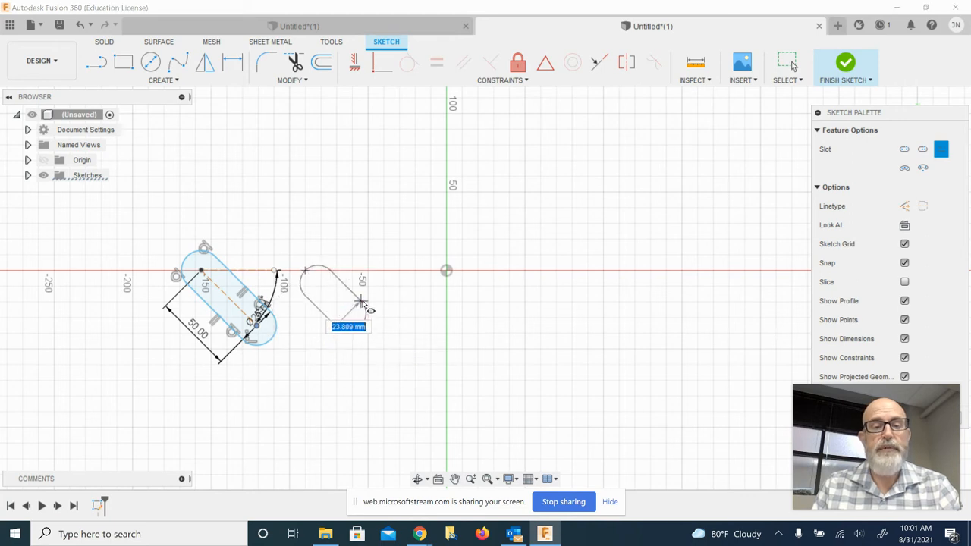
Complete the overall slot with a width of 25 mm and leave the slot command
text(25)
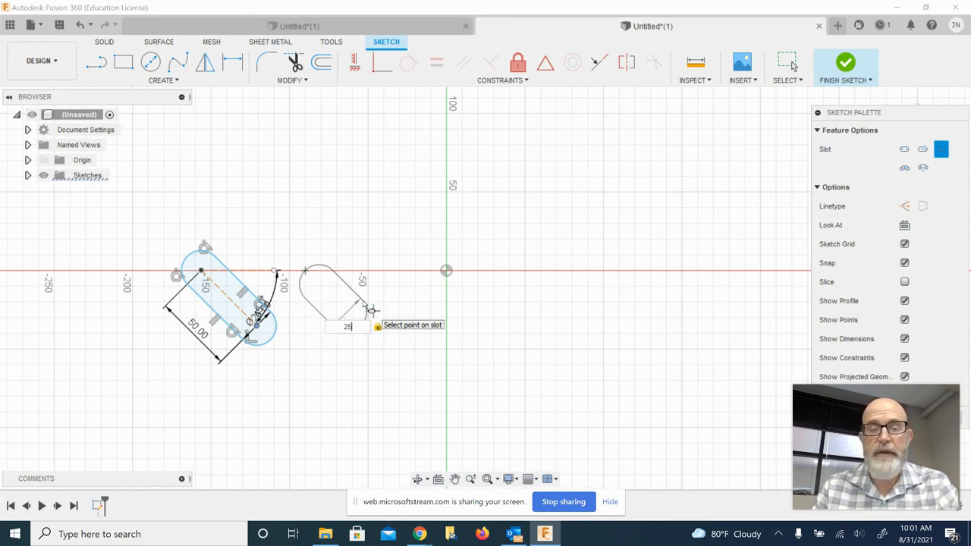
key(Return)
click(793, 66)
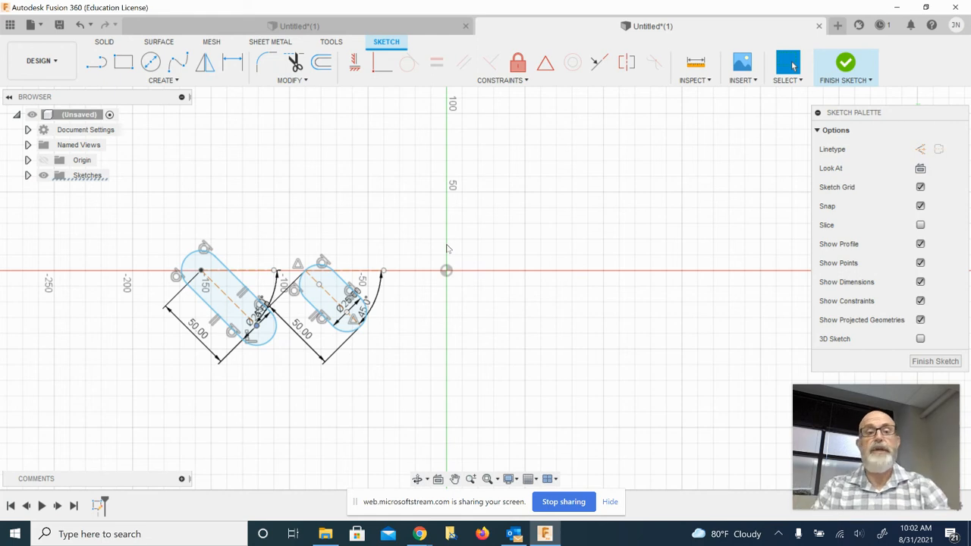
click(161, 80)
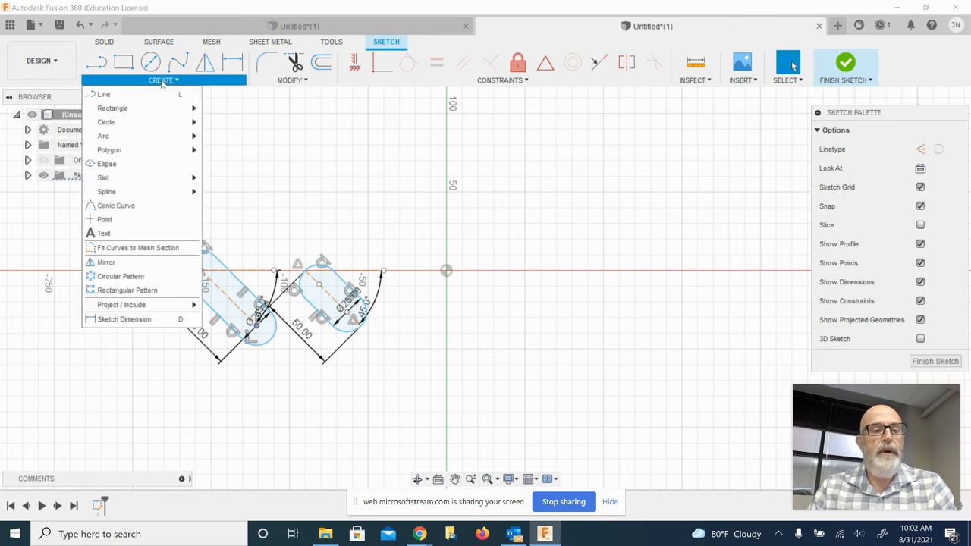
mouse_move(156, 179)
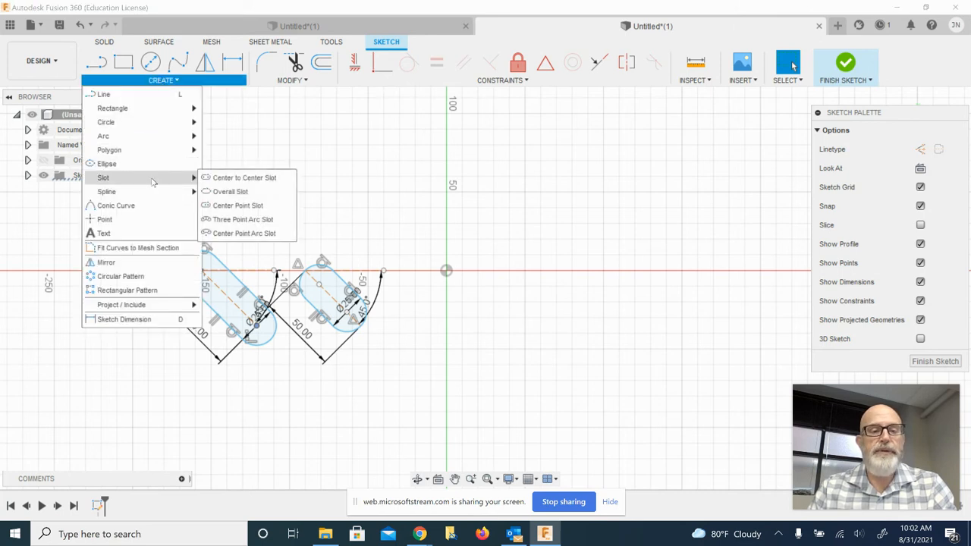
click(226, 206)
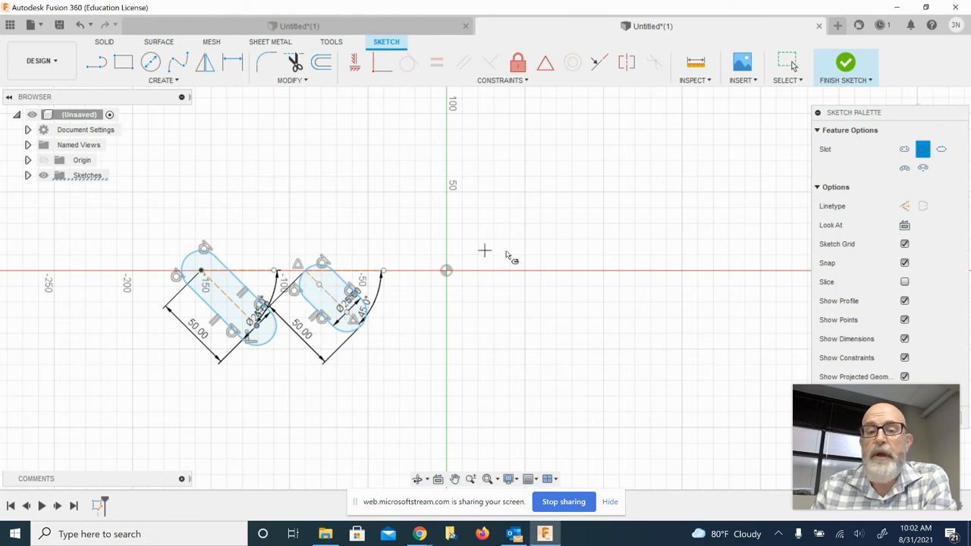
click(447, 274)
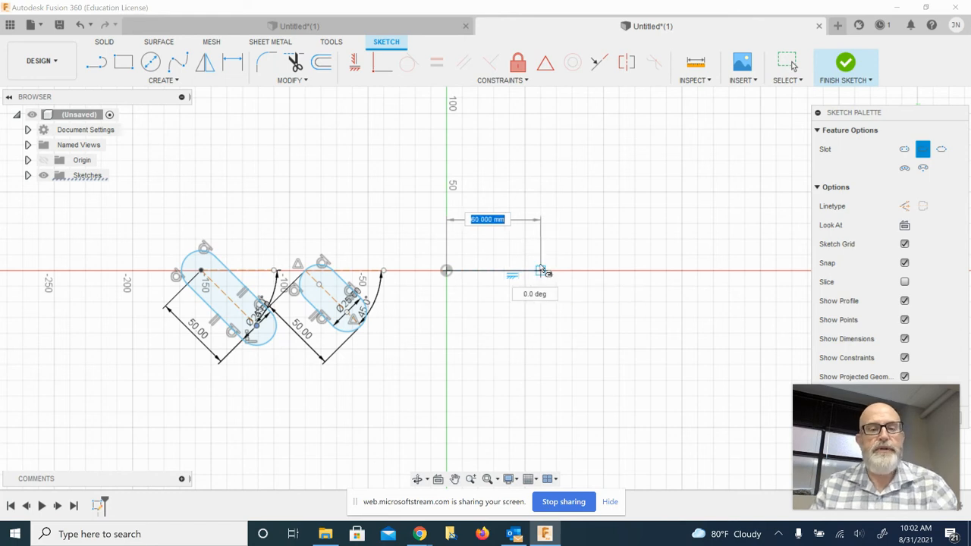
key(Escape)
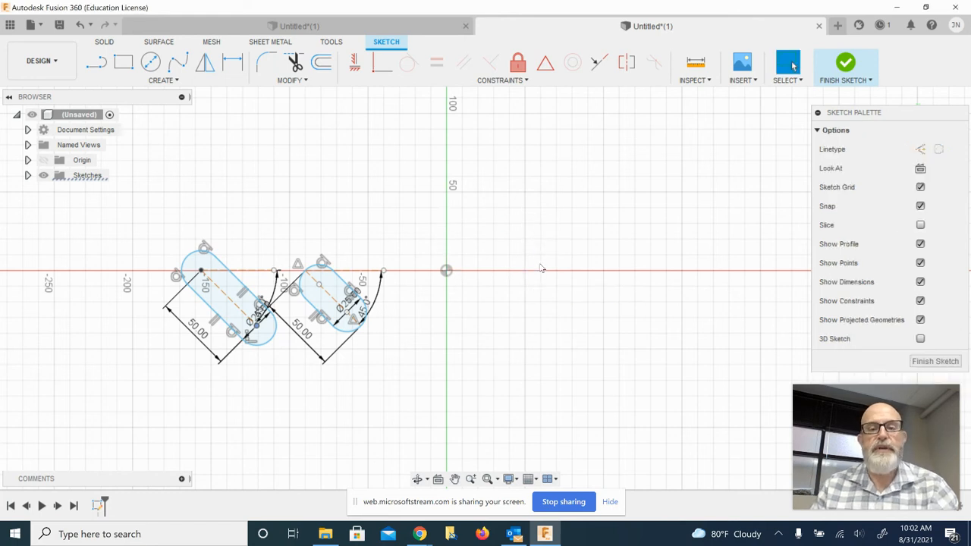
Start a Center Point Slot at the origin and place its end center 25 mm away along the positive red axis
click(178, 82)
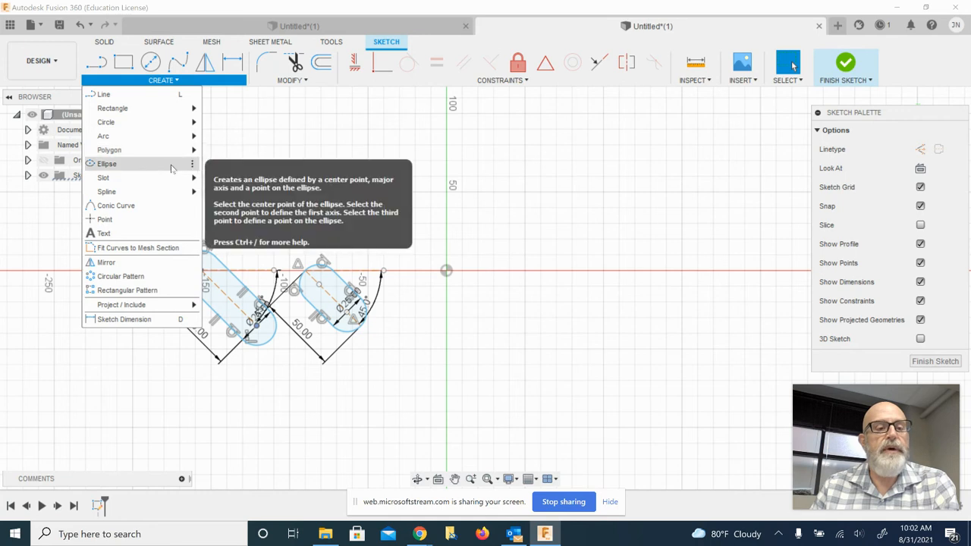
mouse_move(181, 178)
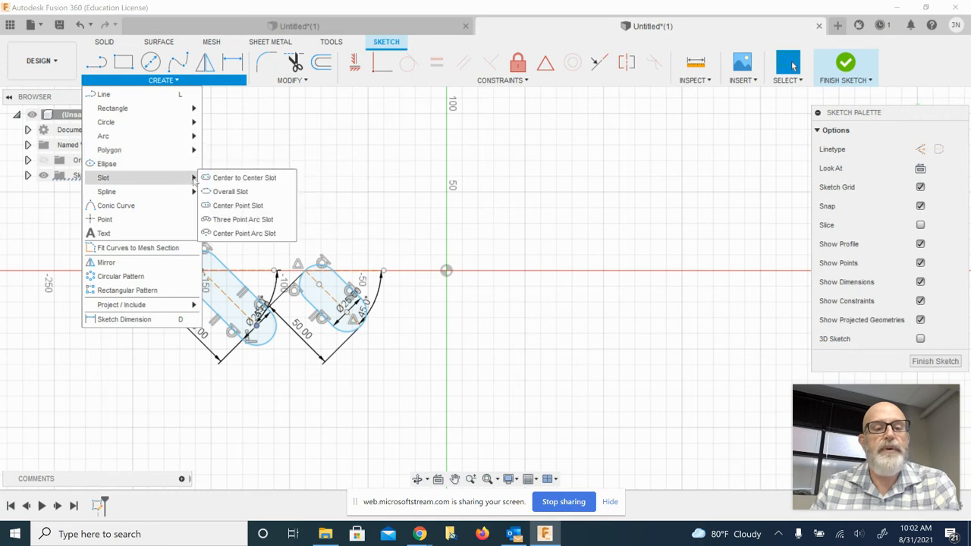
click(227, 207)
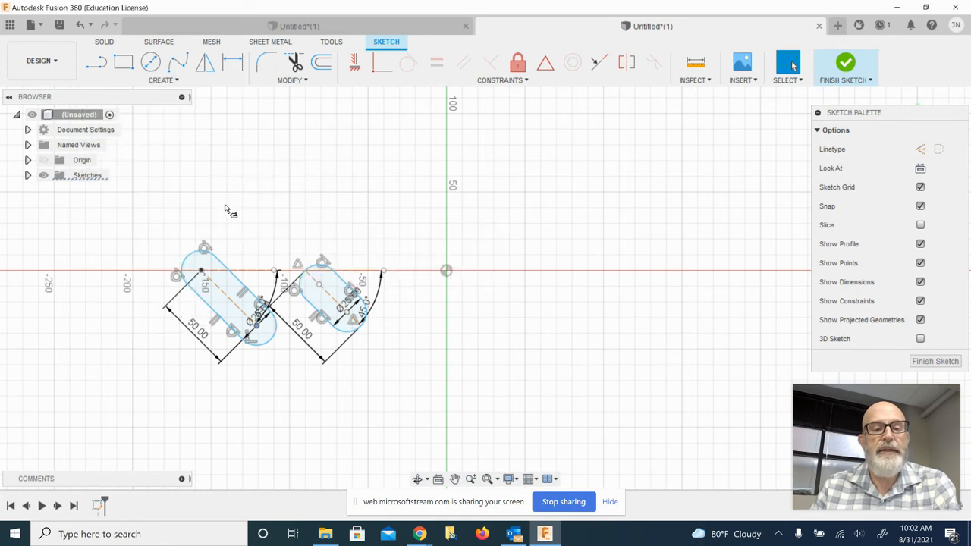
click(446, 272)
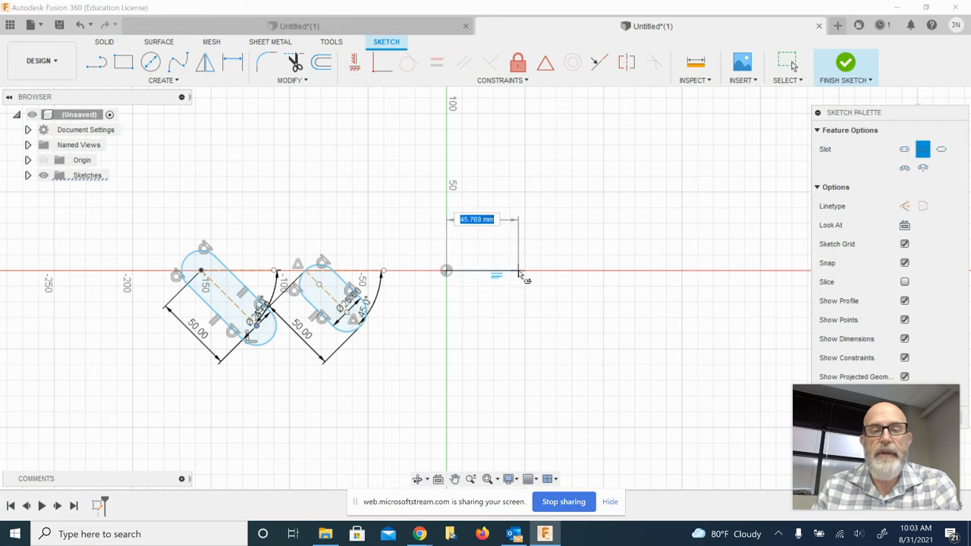
text(25)
key(Tab)
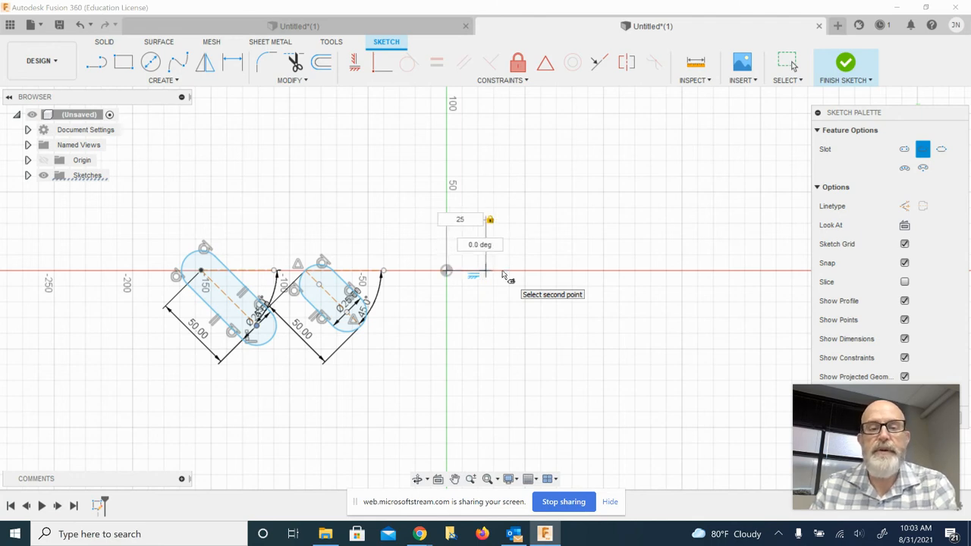
key(Return)
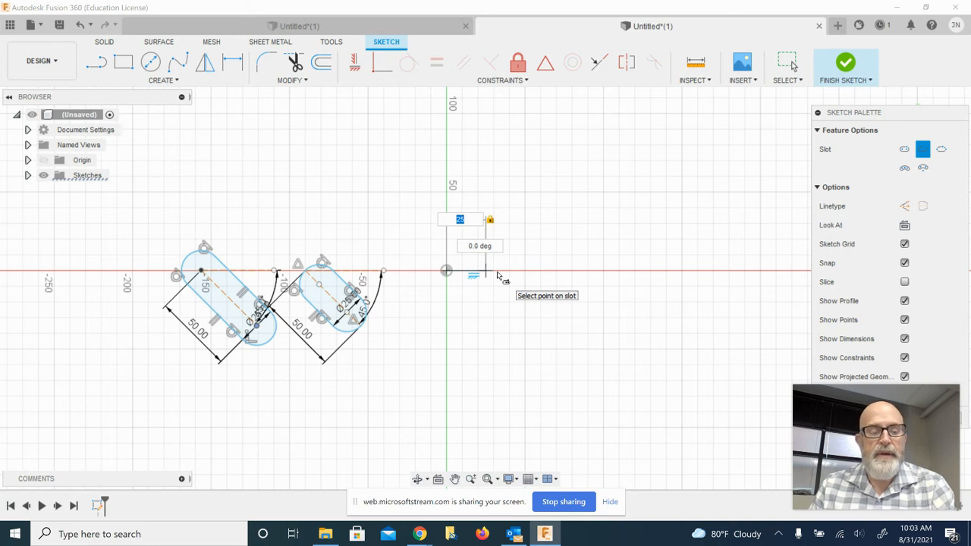
key(Tab)
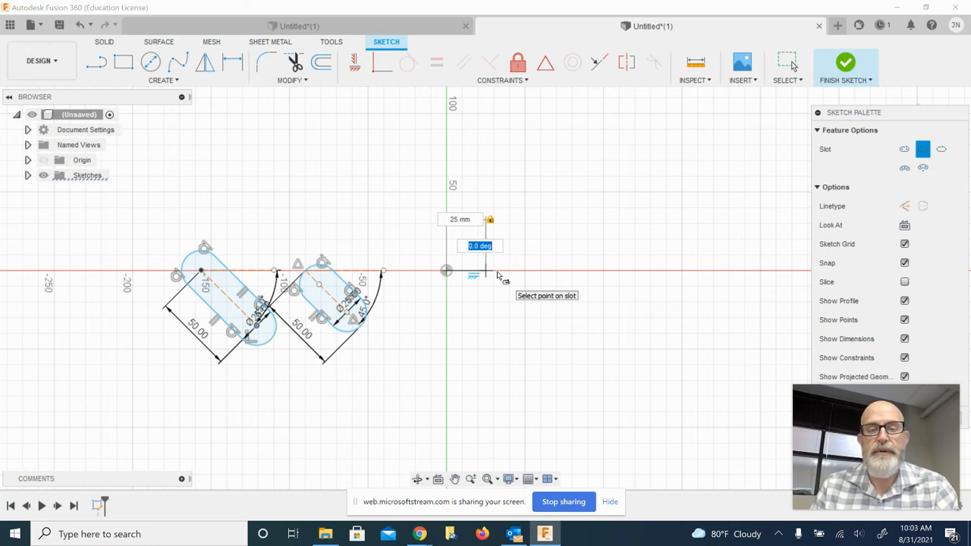
key(Tab)
key(Return)
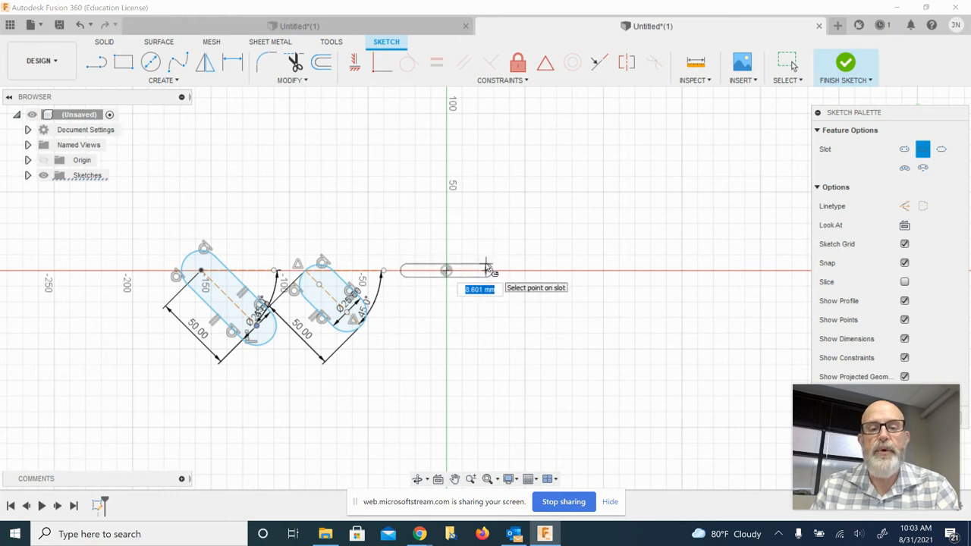
Complete the center point slot at the origin with a width of 25 mm
key(Escape)
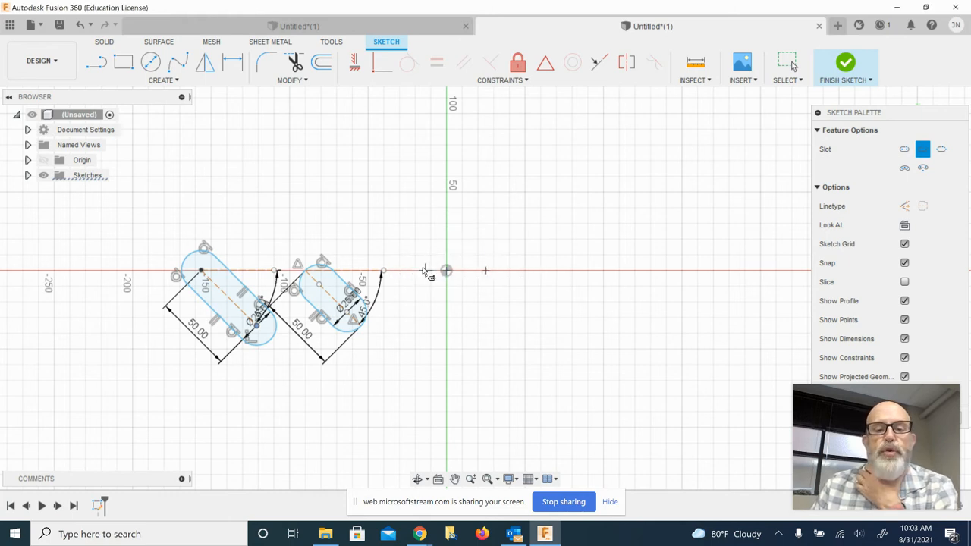
click(448, 271)
click(487, 270)
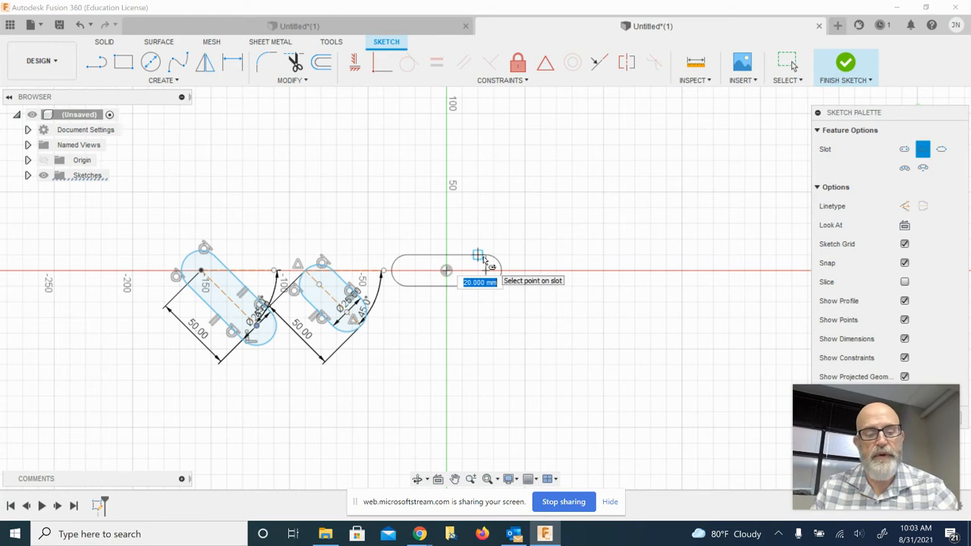
text(25)
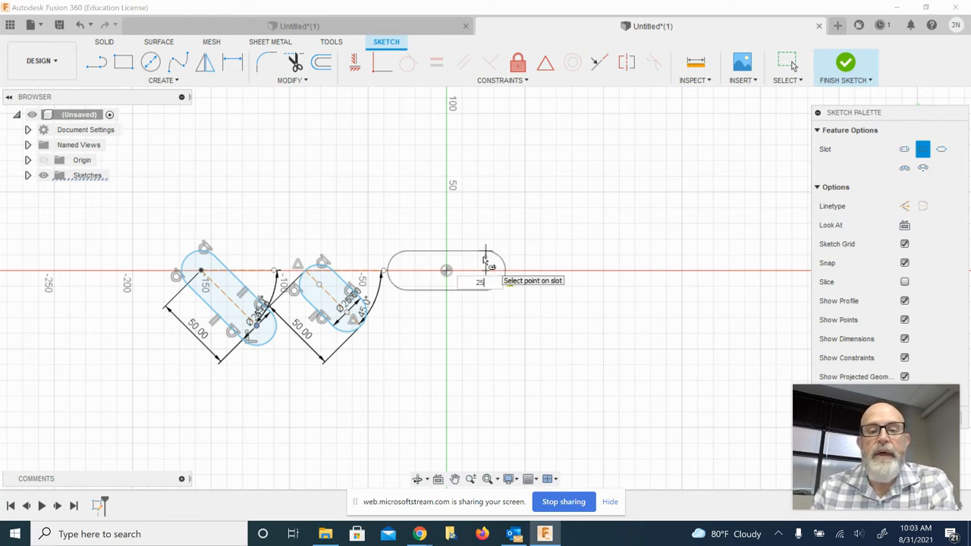
key(Return)
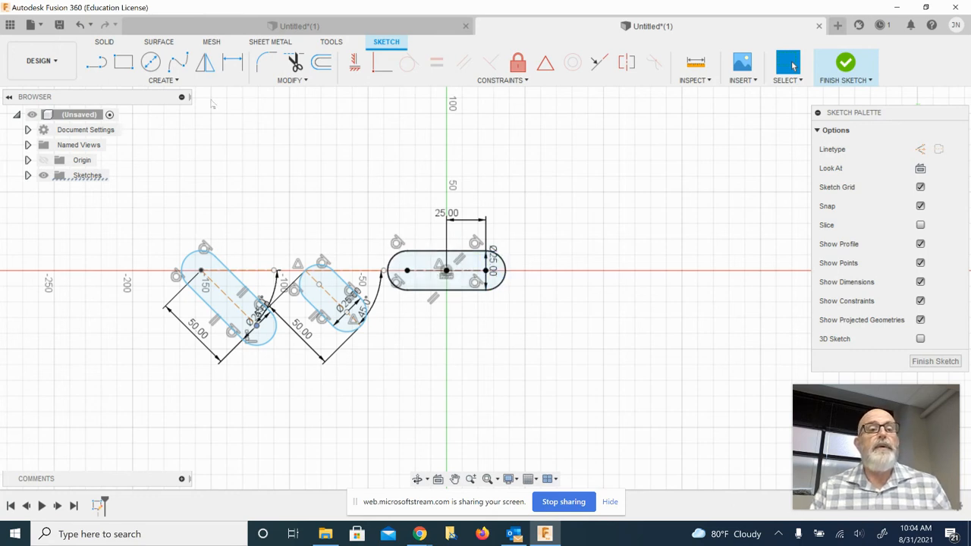
Lay out a Three Point Arc Slot on the red axis, from about 60 to 110 mm right of the origin, bulging about 15 mm upward
click(176, 81)
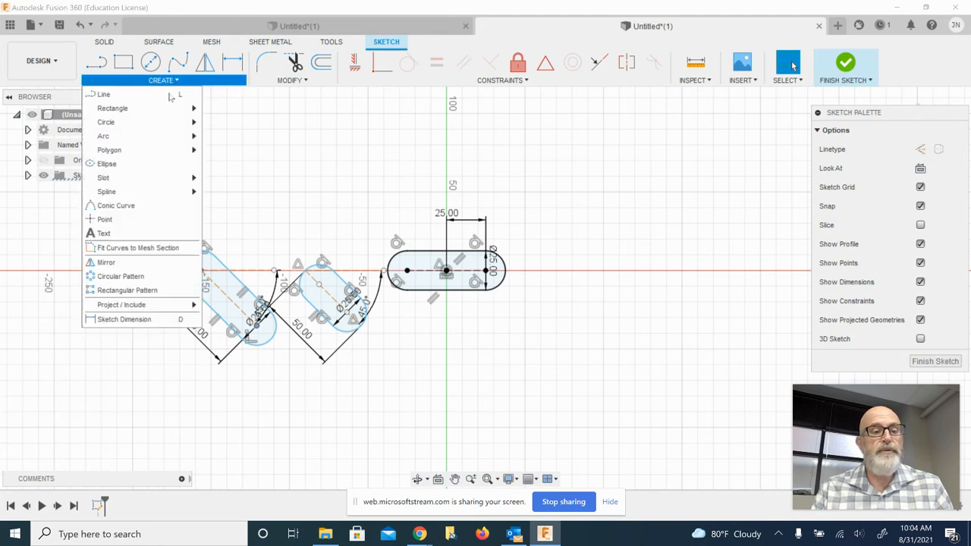
mouse_move(162, 177)
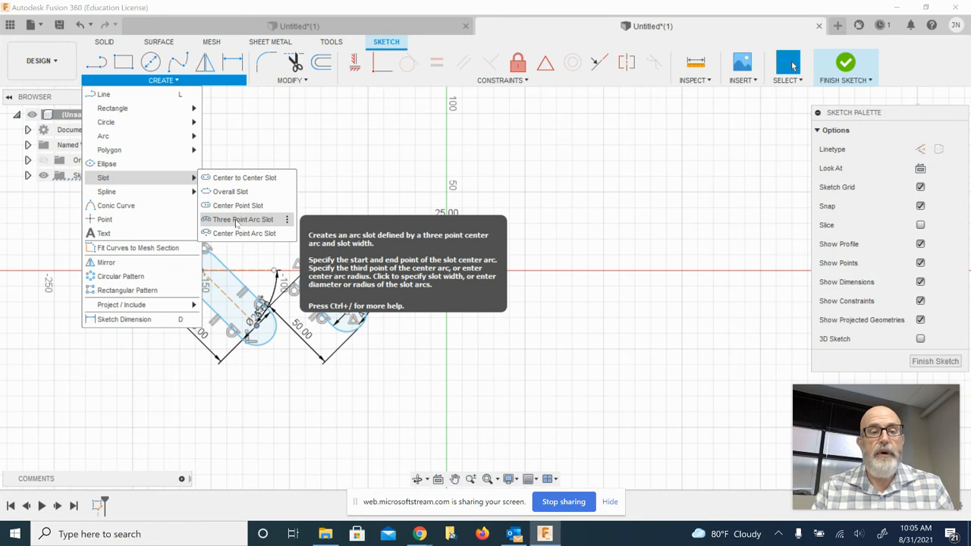
click(237, 220)
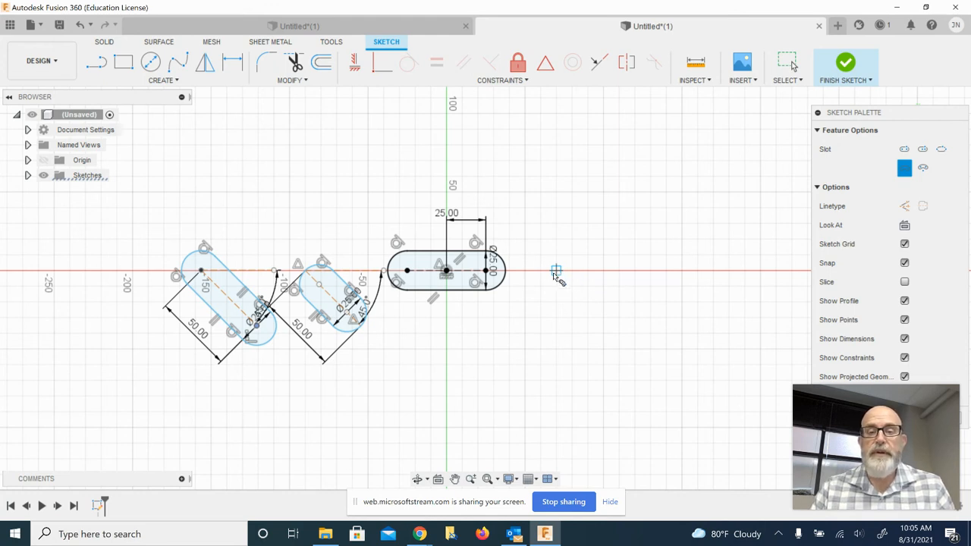
click(540, 271)
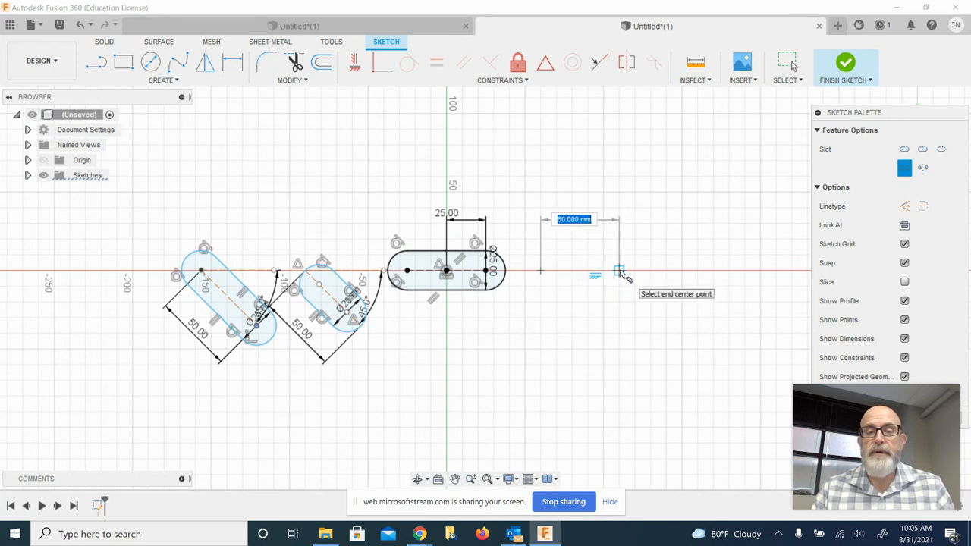
click(619, 271)
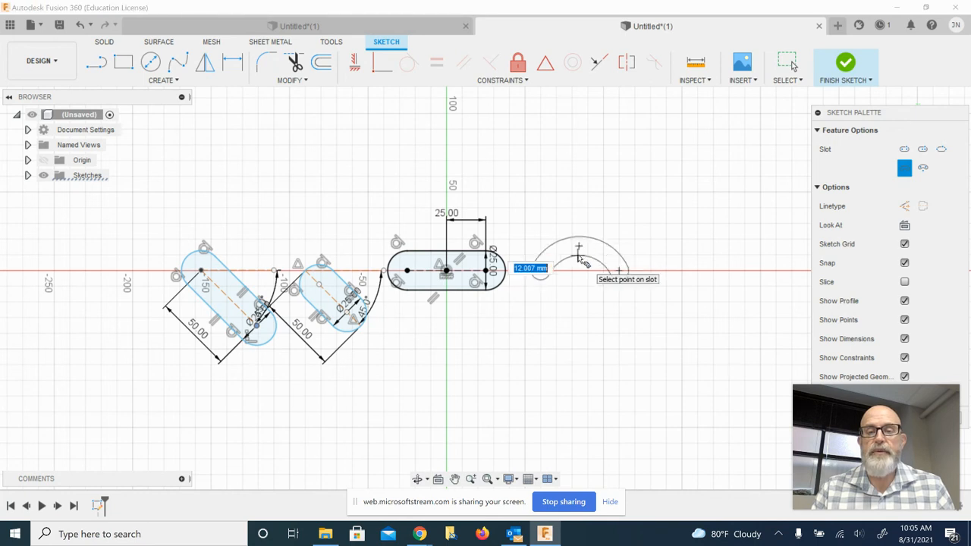
Complete the three point arc slot with a width of 10 mm
text(10)
key(Tab)
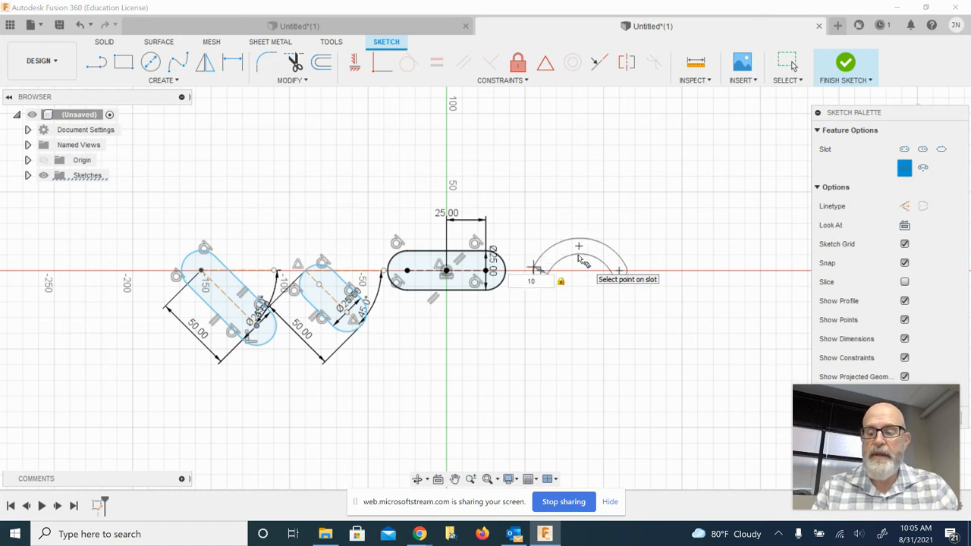
key(Return)
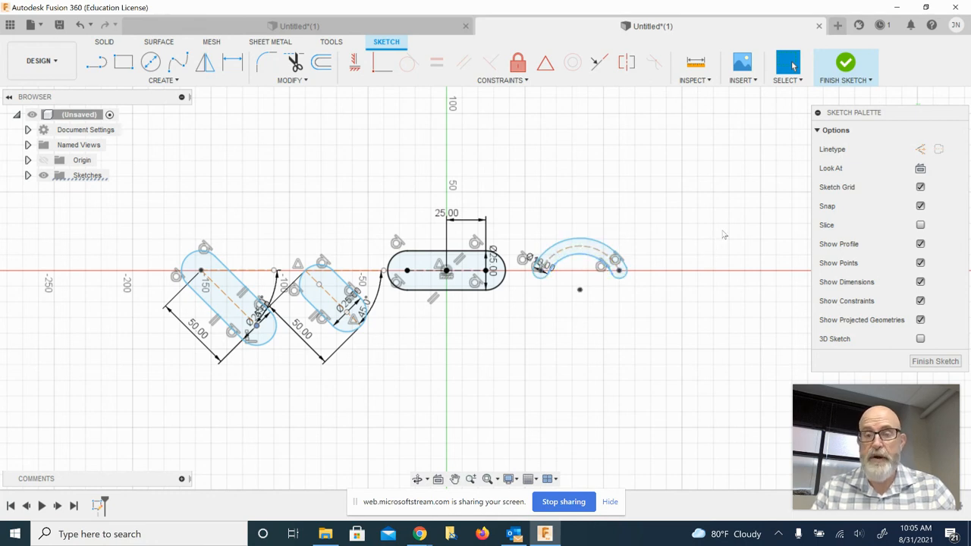
Draw a Center Point Arc Slot centred on the red axis about 150 mm right of the origin, with 50 mm radius, about 249° sweep and 25 mm width
click(176, 80)
mouse_move(164, 179)
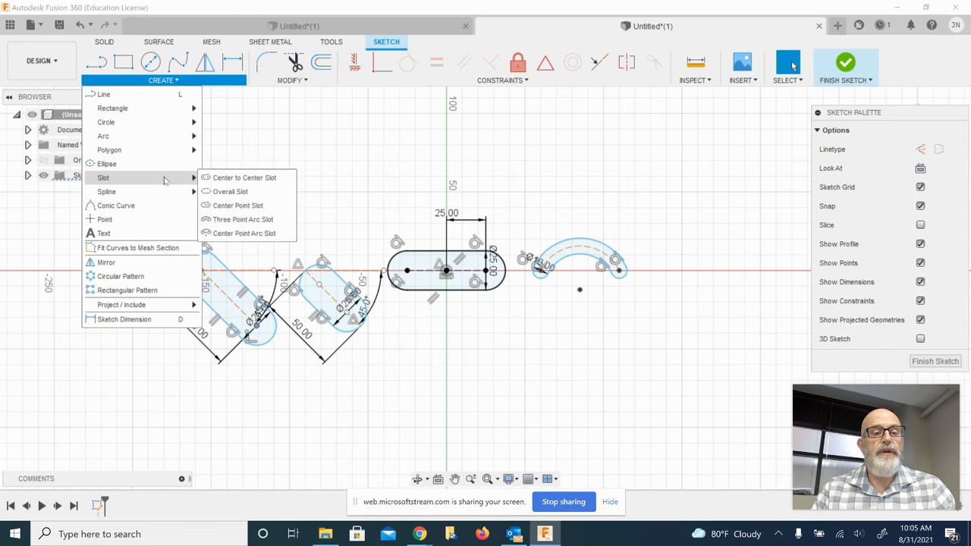
click(244, 233)
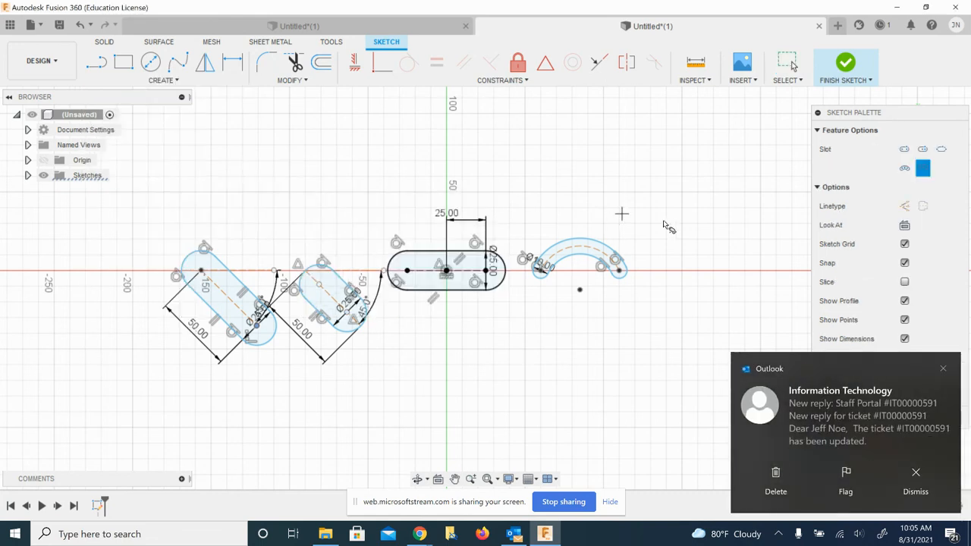
click(941, 370)
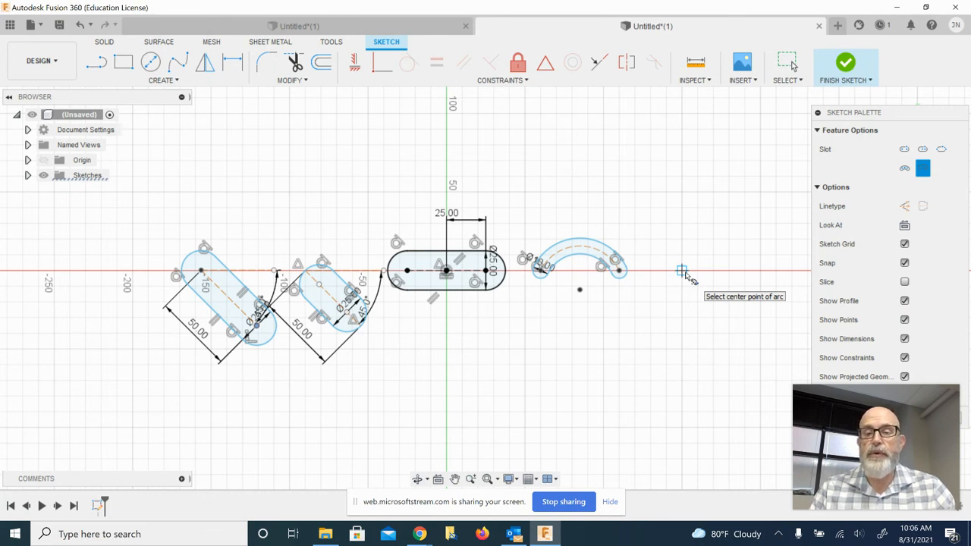
click(682, 271)
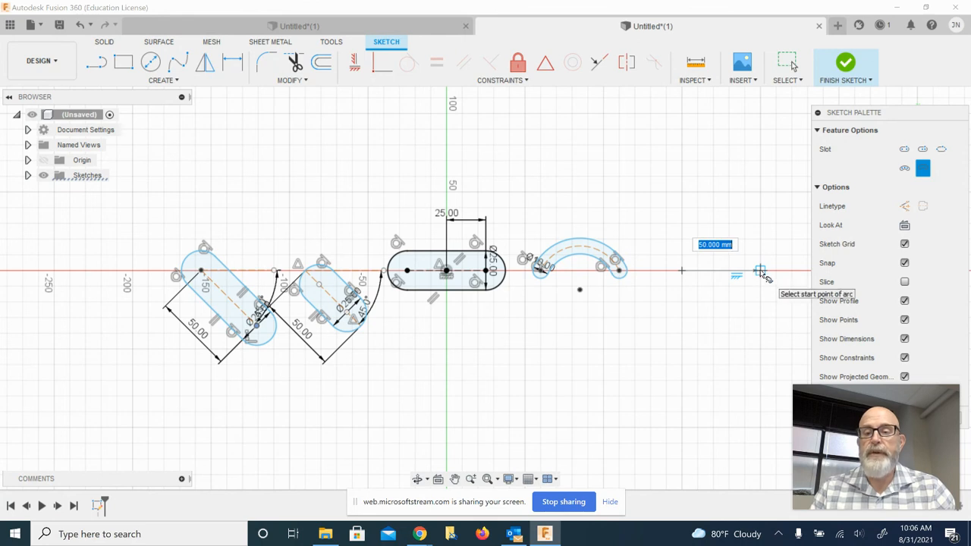
click(761, 272)
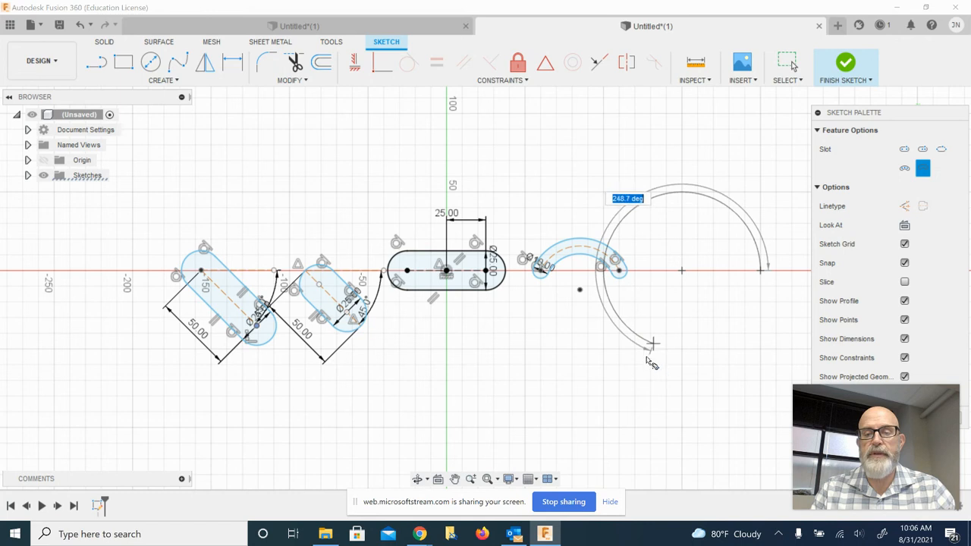
click(647, 358)
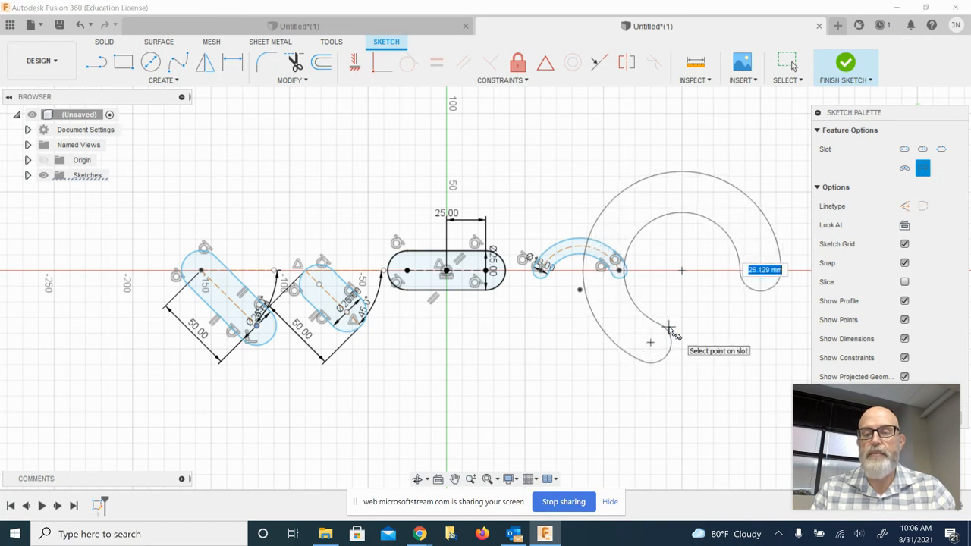
text(25)
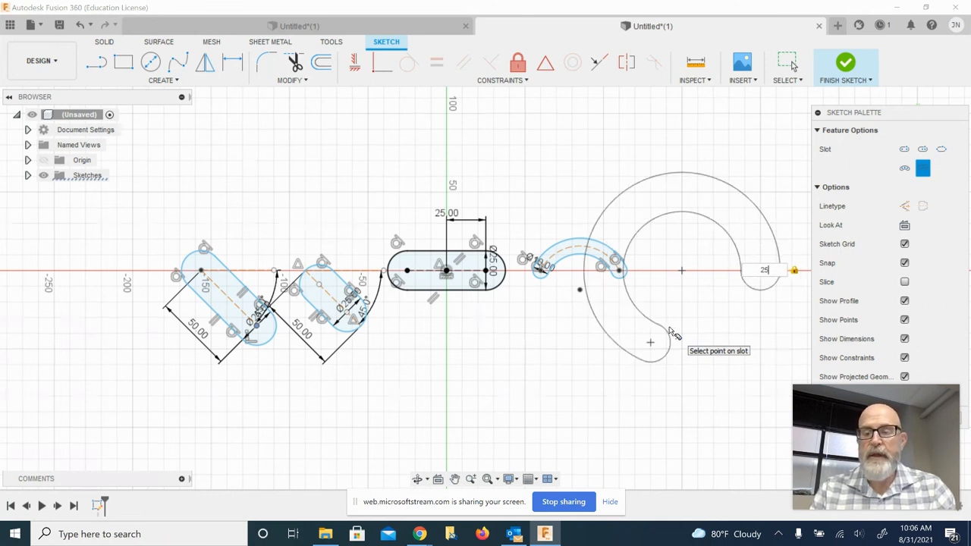
key(Return)
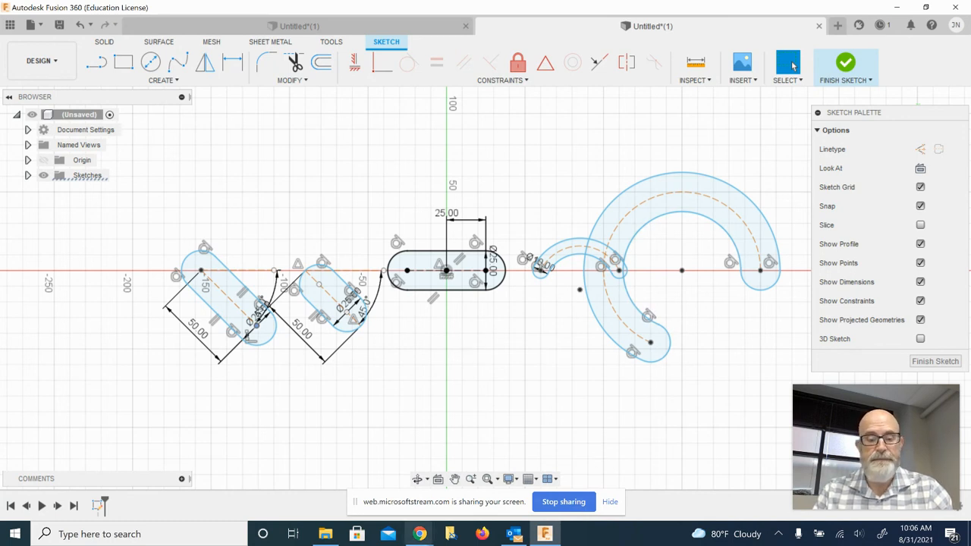
Switch to the Chrome window containing the Microsoft Stream screen recorder
mouse_move(421, 537)
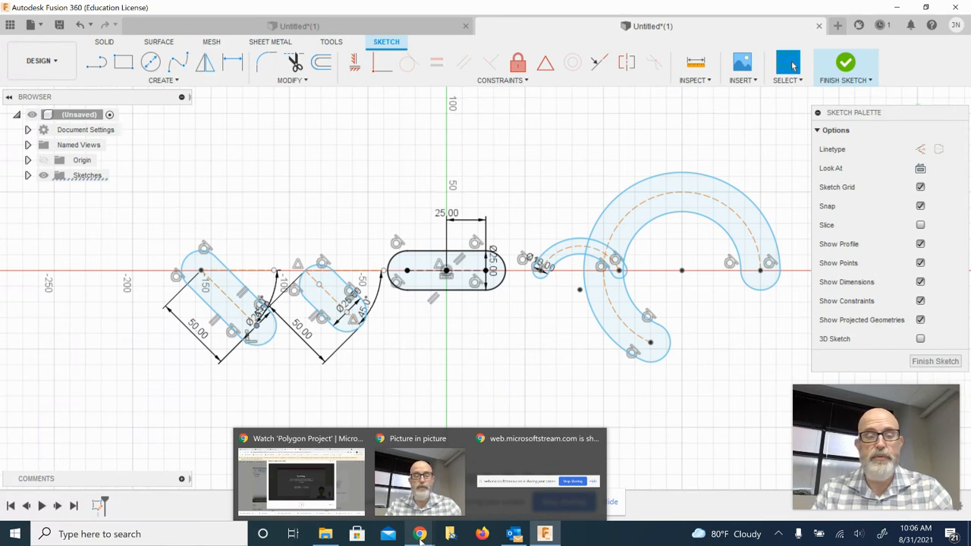
mouse_move(319, 487)
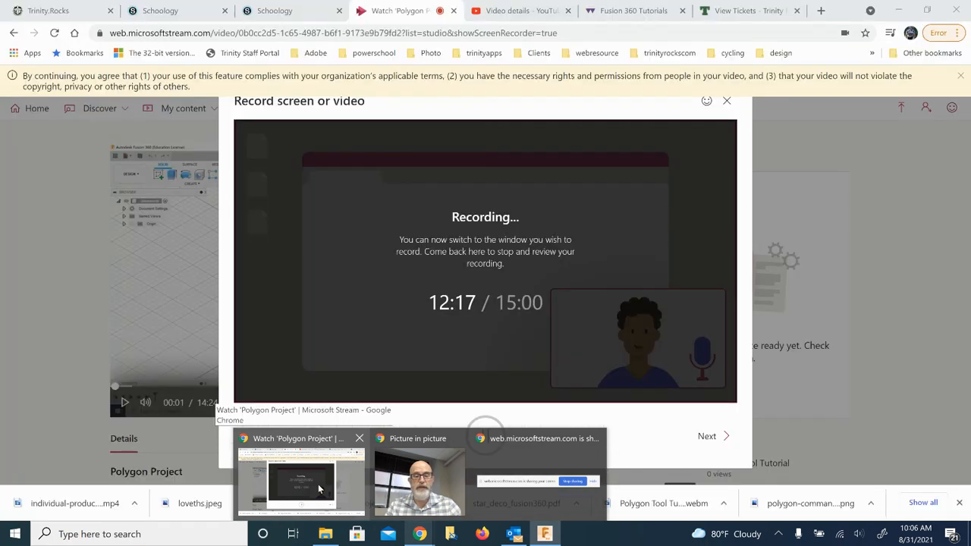
click(318, 484)
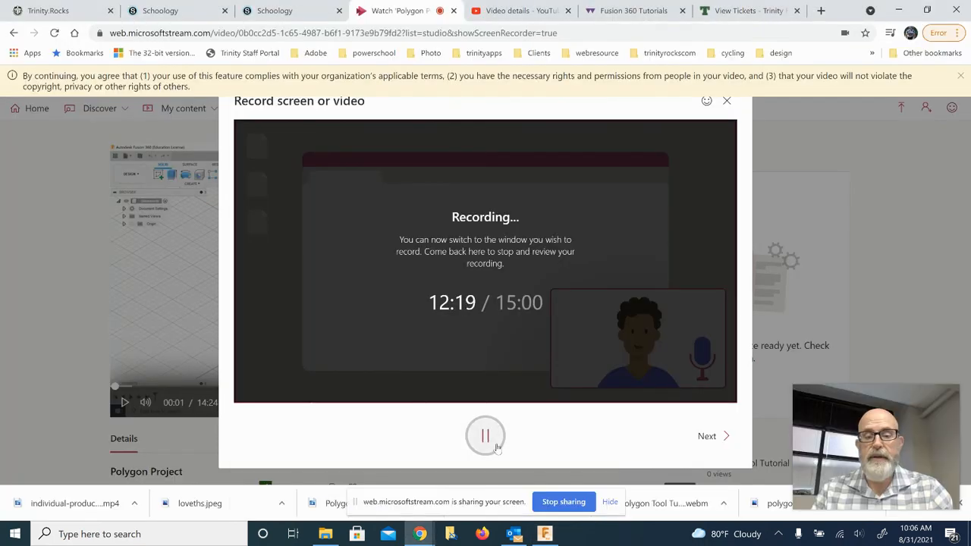